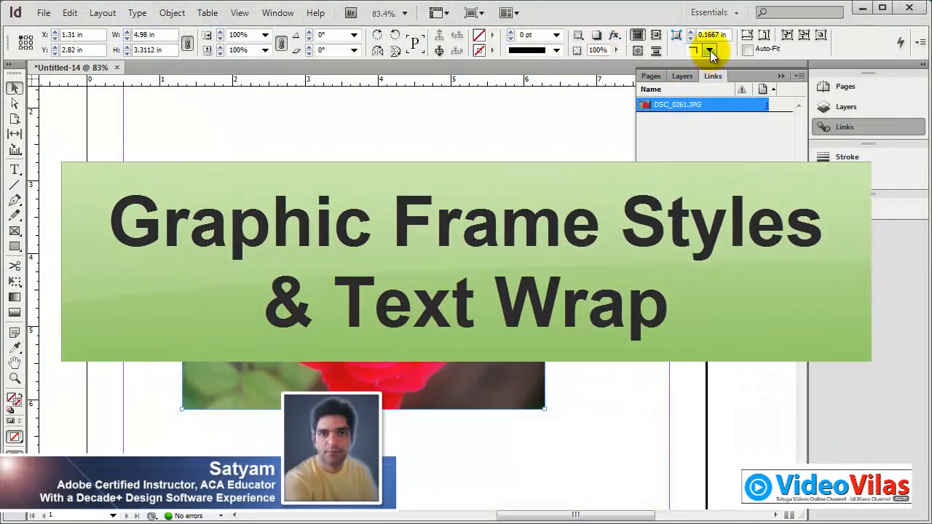
# Give the rose image frame Inverse Rounded corners with a corner size of 0.6875 in
pyautogui.click(710, 50)
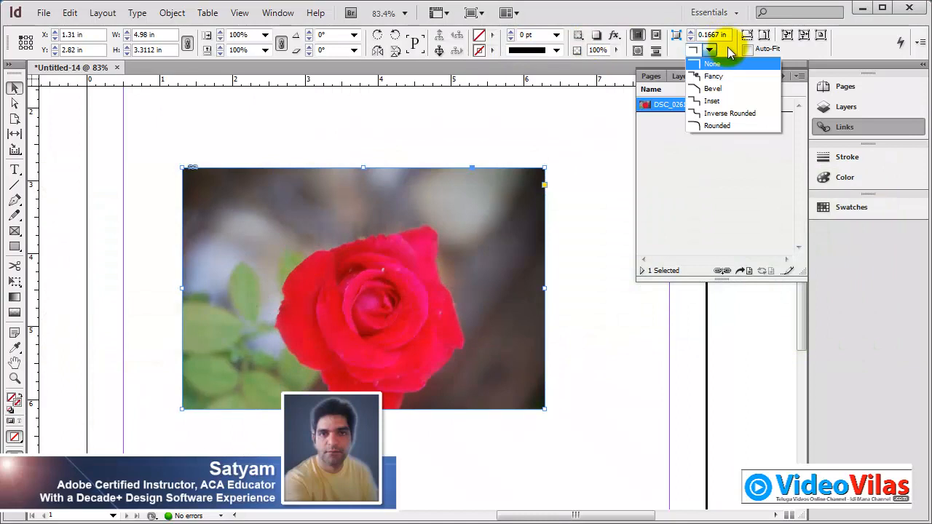
pyautogui.click(732, 114)
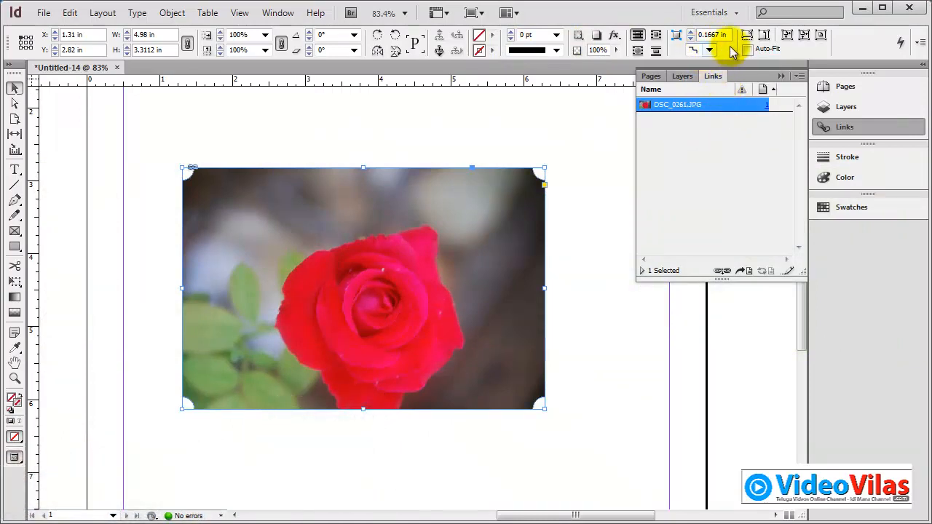
pyautogui.click(691, 32)
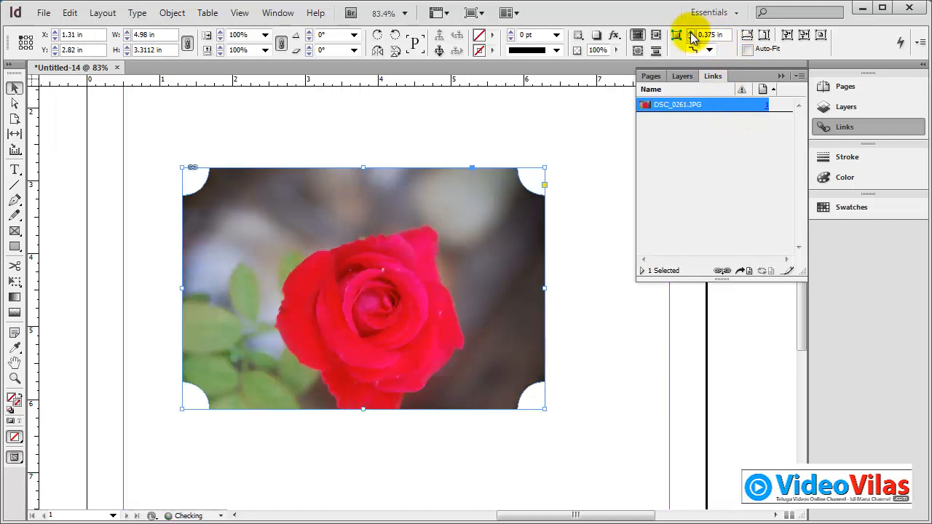
pyautogui.moveTo(691, 34); pyautogui.dragTo(691, 41)
# Change the rose frame's corner style to Fancy and enlarge the corner size to 0.875 in
pyautogui.click(710, 49)
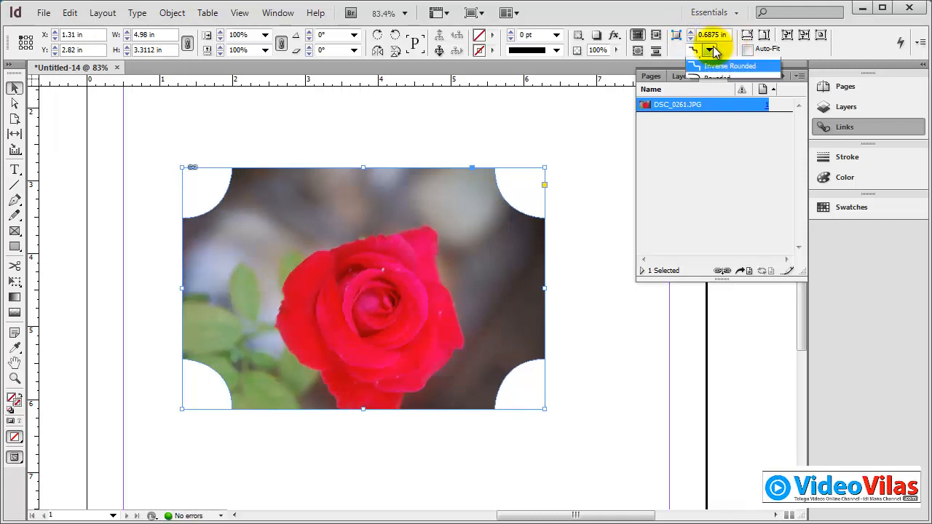
pyautogui.click(716, 77)
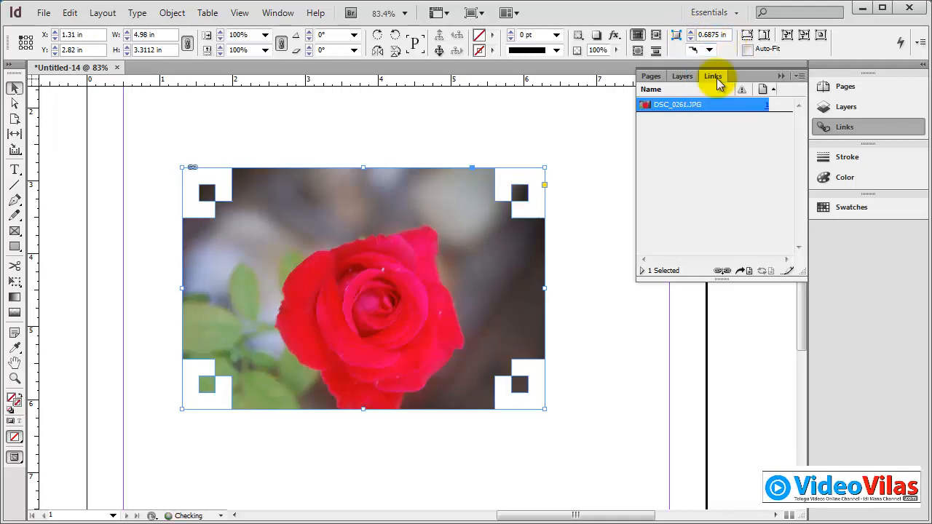
pyautogui.click(692, 32)
pyautogui.click(691, 33)
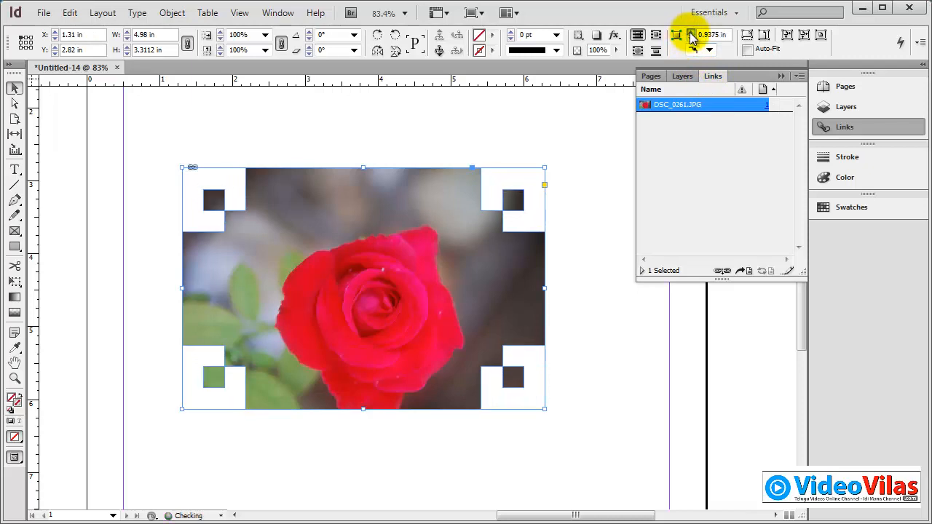
pyautogui.click(587, 160)
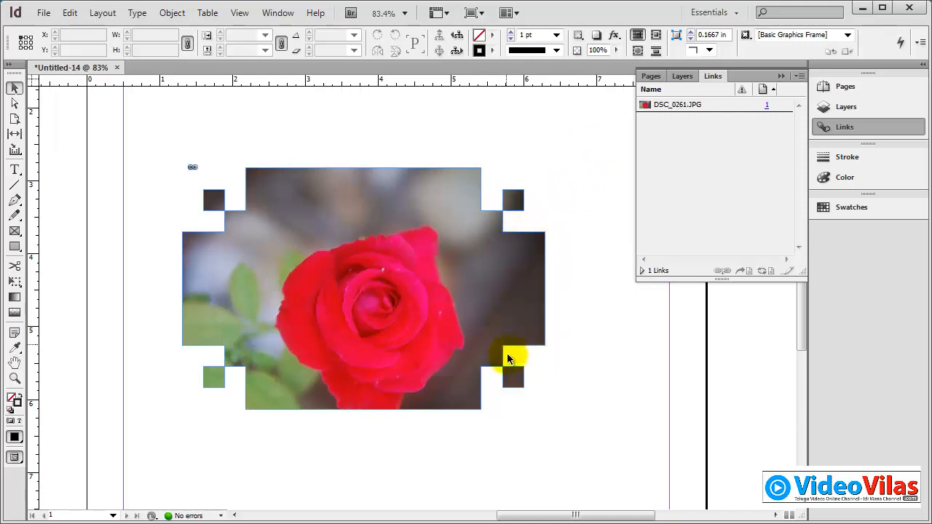
# Shift the rose photo about 0.07 in to the left inside its frame using the content grabber
pyautogui.click(459, 271)
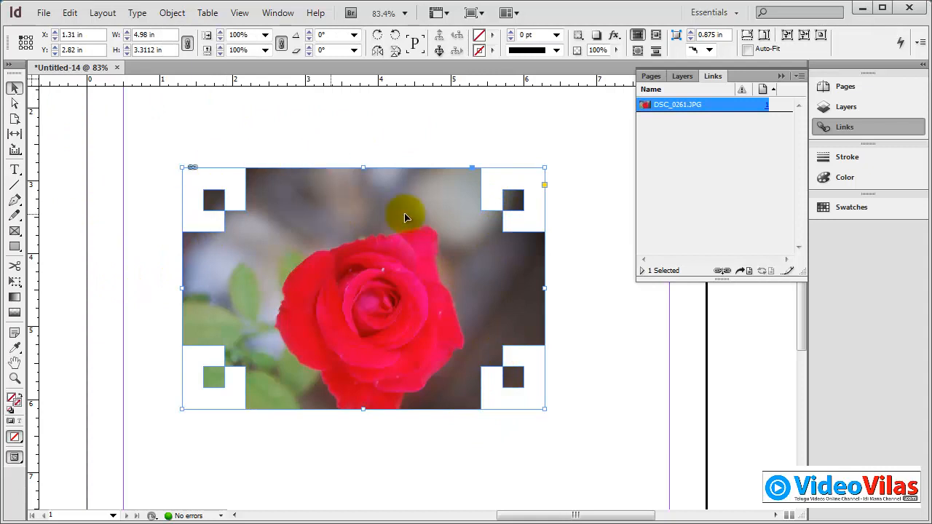
pyautogui.click(439, 49)
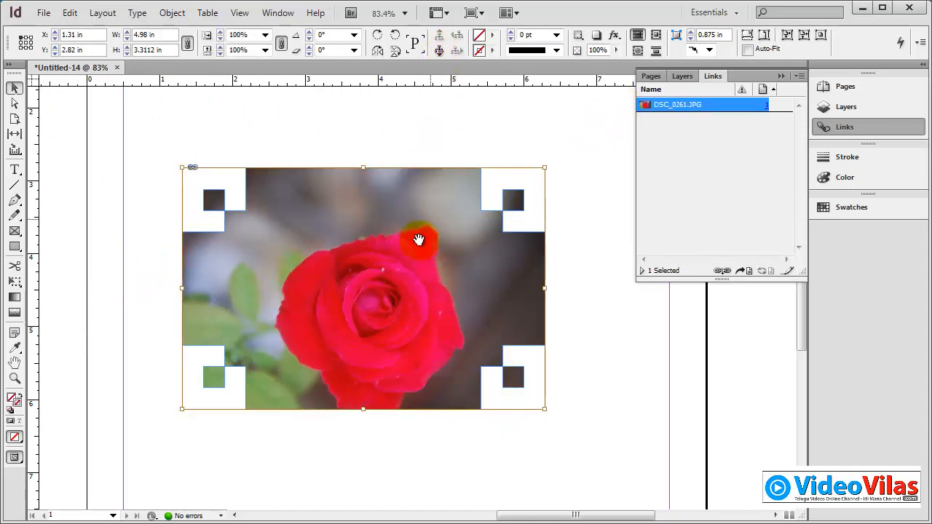
pyautogui.moveTo(377, 315)
pyautogui.mouseDown()
pyautogui.moveTo(372, 297)
pyautogui.moveTo(378, 314)
pyautogui.mouseUp()
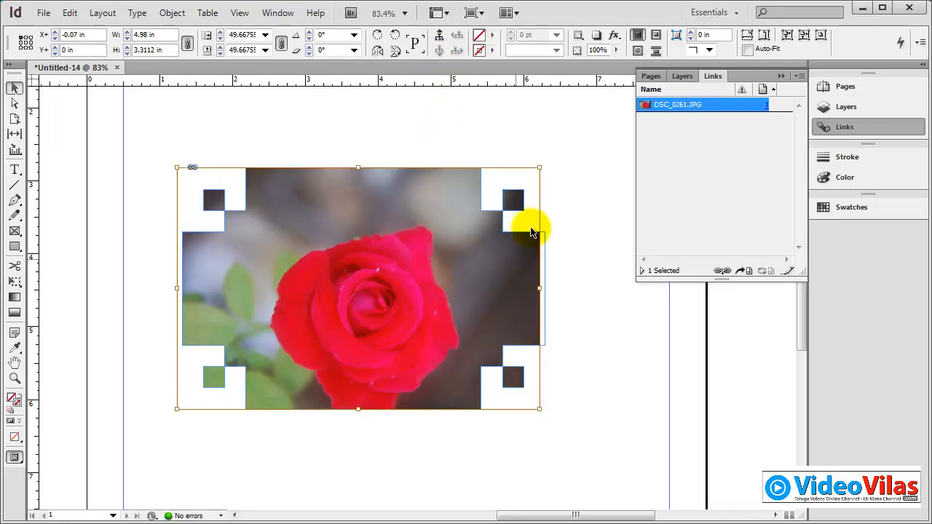
pyautogui.click(562, 161)
# Set the rose frame's corner style to None and move the frame to about X 1.44 in, Y 3.1 in
pyautogui.click(454, 197)
pyautogui.click(709, 49)
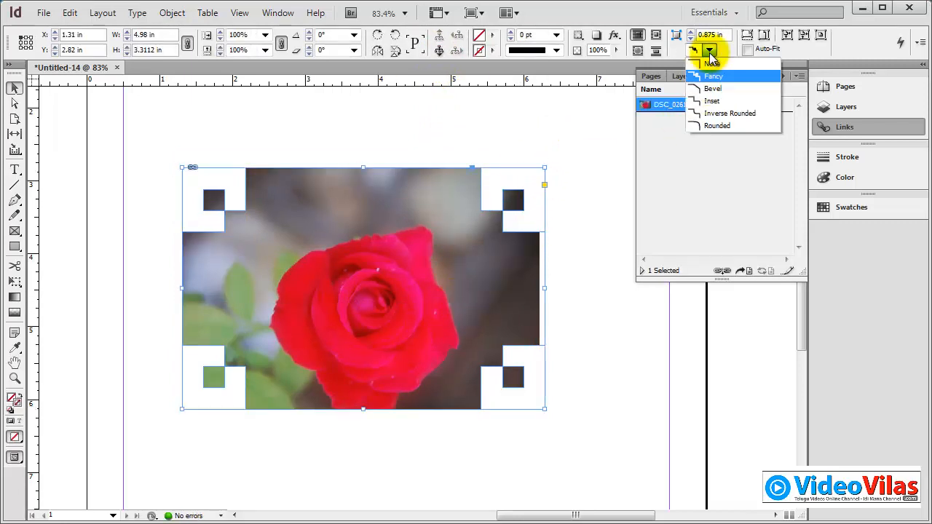
pyautogui.click(708, 64)
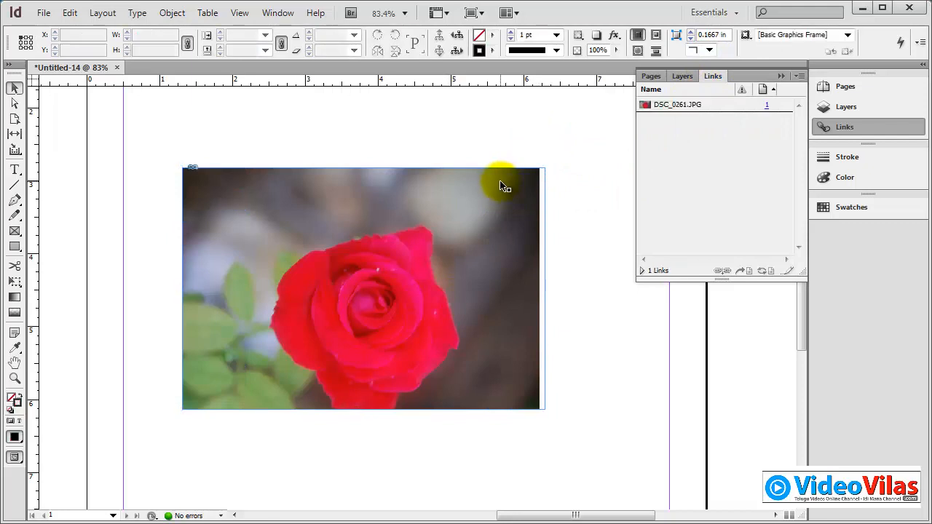
pyautogui.moveTo(508, 188); pyautogui.dragTo(518, 209)
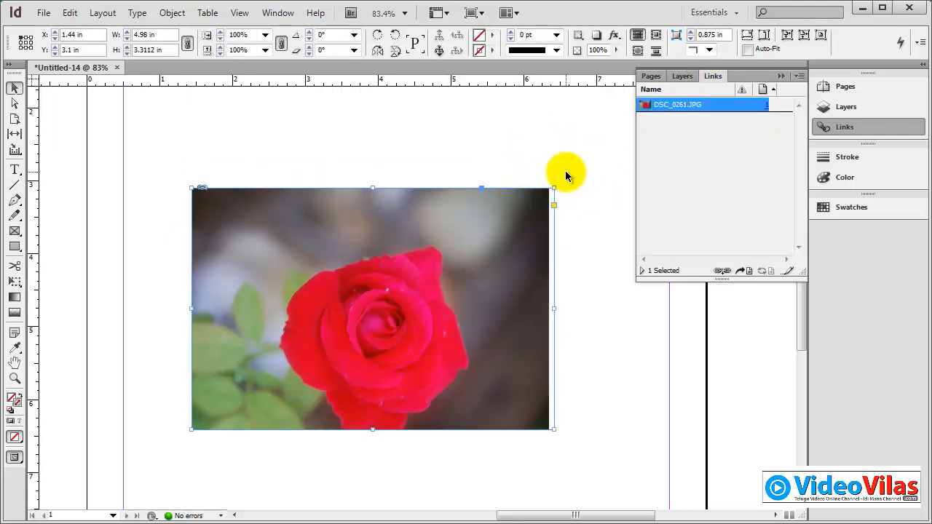
# Delete the rose image frame from the page
pyautogui.click(710, 51)
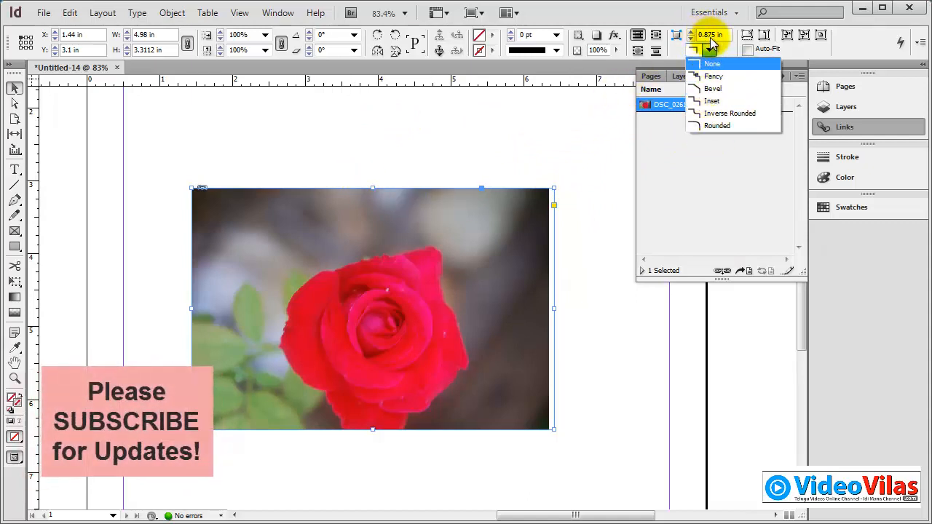
pyautogui.click(545, 134)
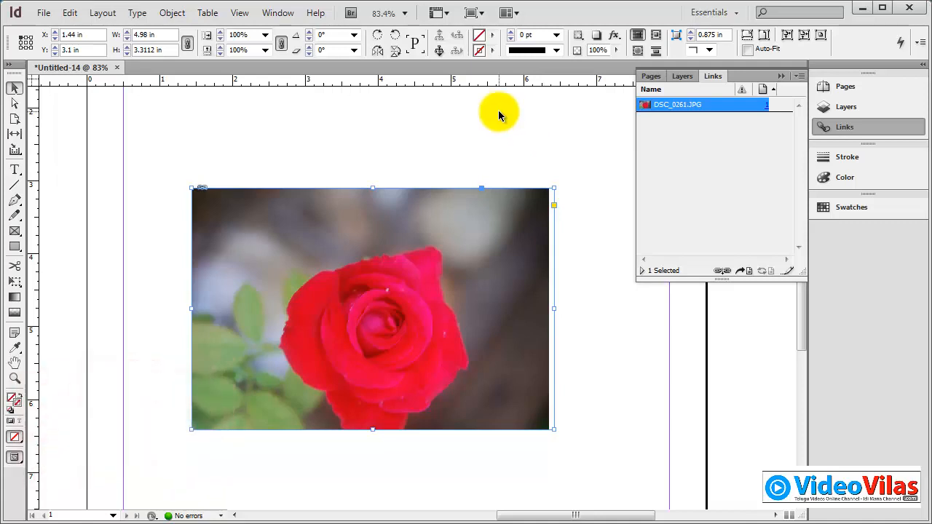
pyautogui.press('Delete')
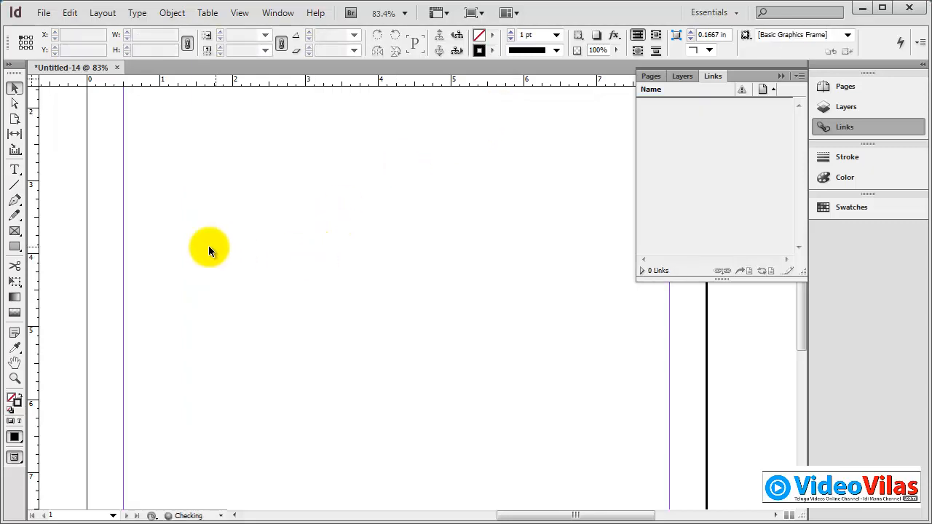
# Create a text frame about 5.035 in wide and 4.63 in high on the page and fill it with placeholder text
pyautogui.click(15, 174)
pyautogui.moveTo(220, 132); pyautogui.dragTo(587, 469)
pyautogui.click(137, 12)
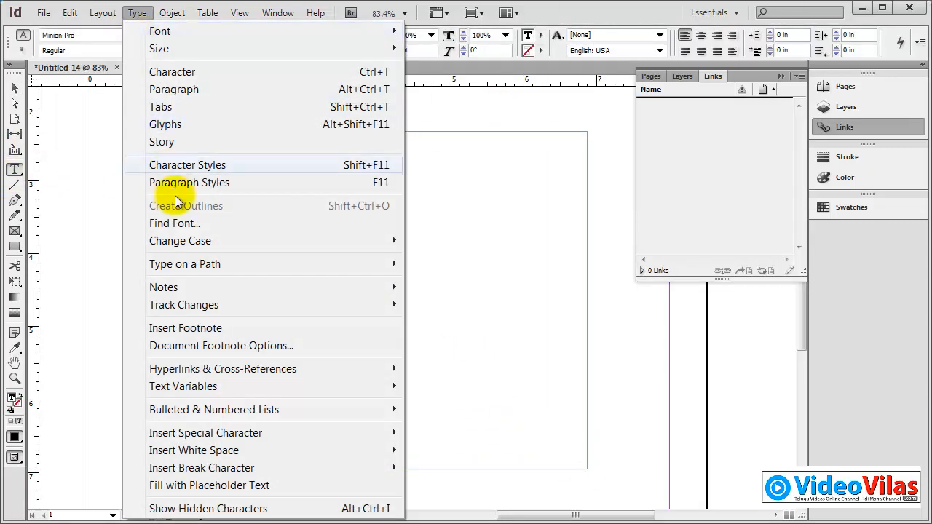
pyautogui.click(204, 485)
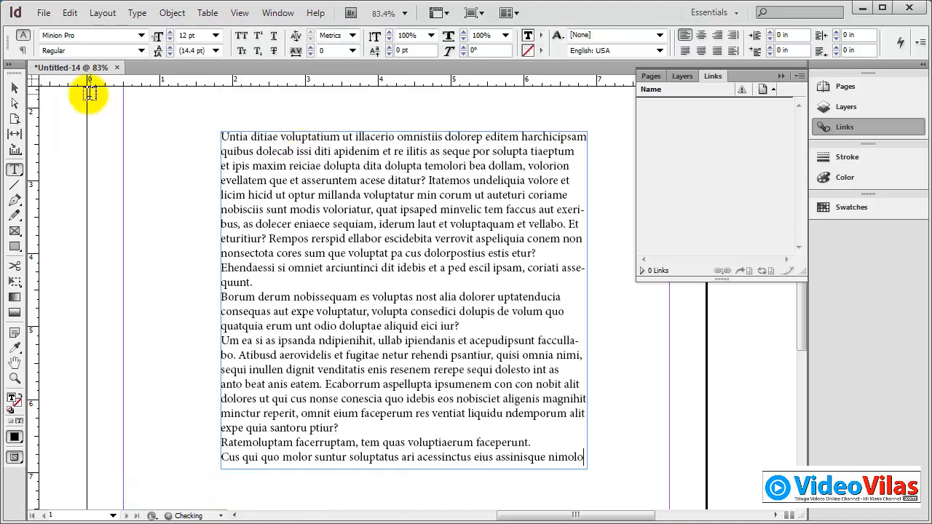
pyautogui.click(15, 89)
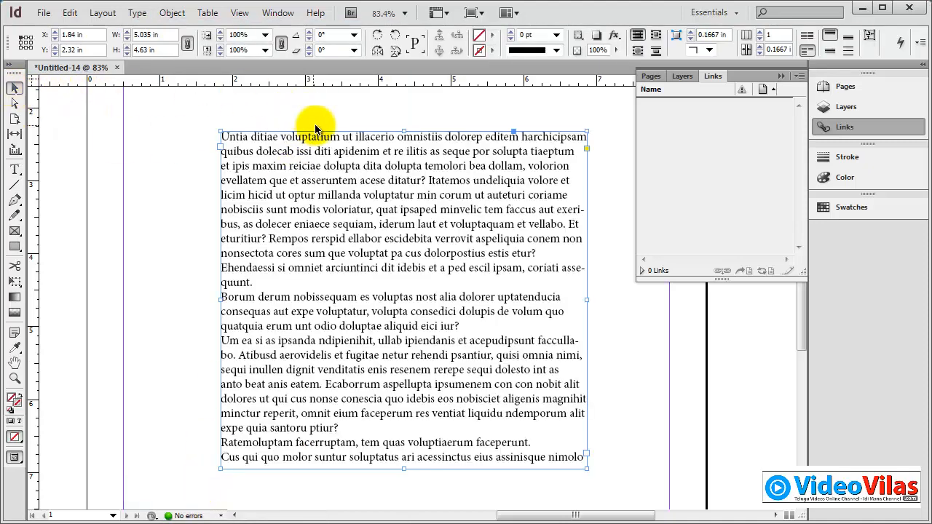
# Set the text frame to two columns in the Text Frame Options
pyautogui.click(173, 12)
pyautogui.click(211, 241)
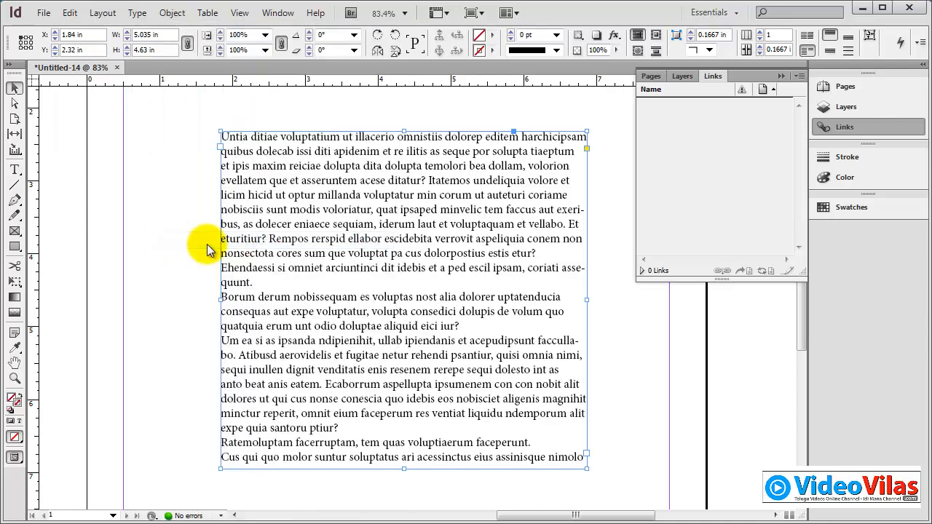
pyautogui.click(623, 197)
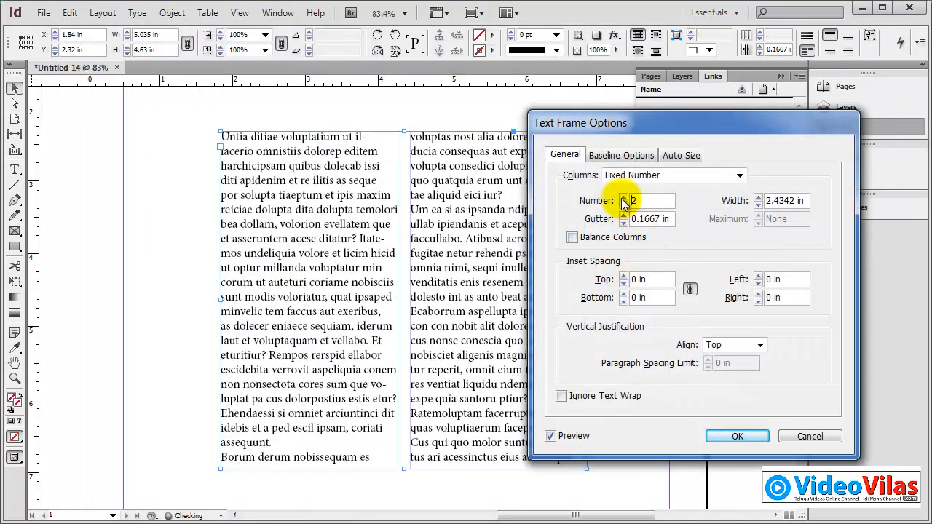
pyautogui.click(737, 436)
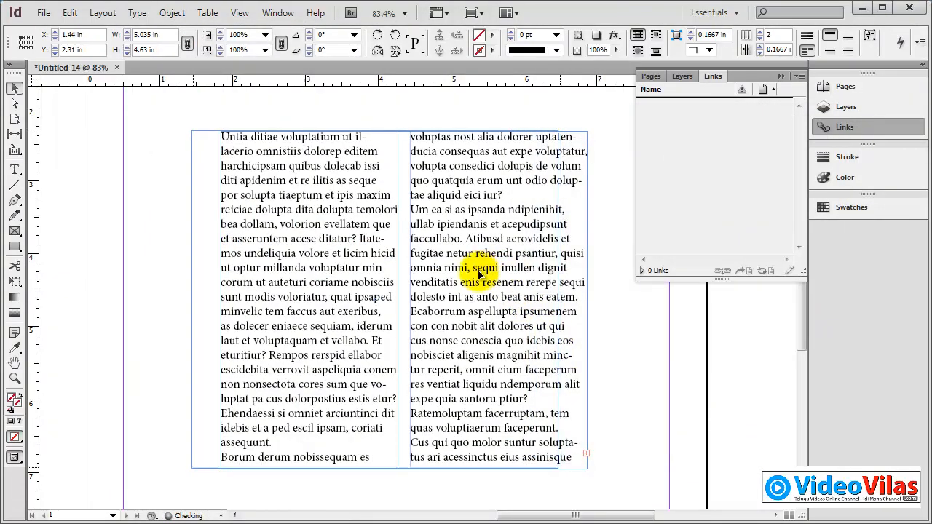
# Move the text frame left to about X 1.41 in and enlarge it slightly to fit all the placeholder text
pyautogui.moveTo(479, 270); pyautogui.dragTo(447, 270)
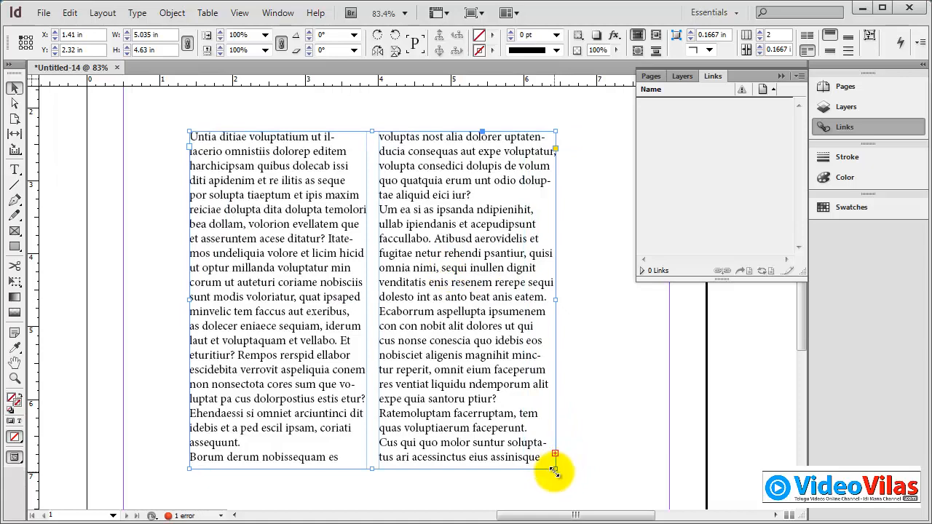
pyautogui.moveTo(554, 472); pyautogui.dragTo(561, 483)
pyautogui.click(576, 371)
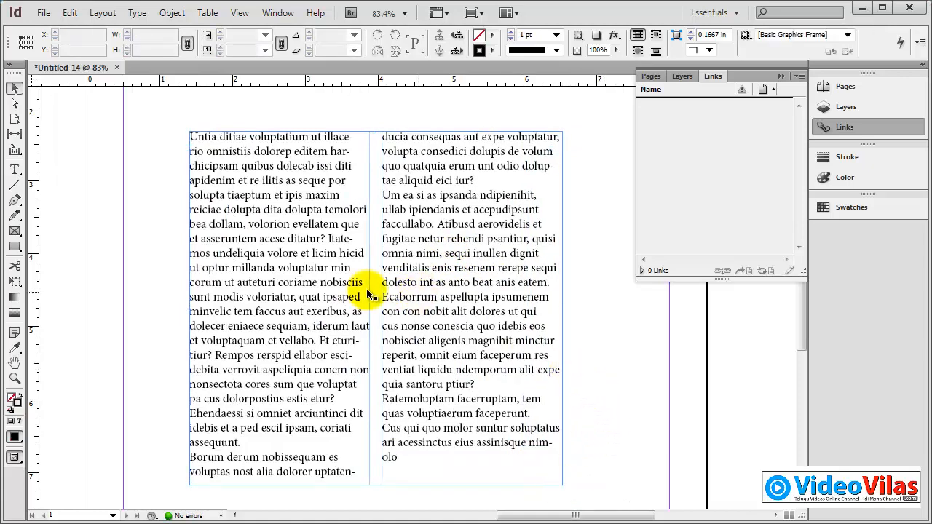
# Draw an elliptical graphic frame about 2.16 in by 2.23 in across the gutter between the two text columns
pyautogui.moveTo(14, 232); pyautogui.dragTo(45, 247)
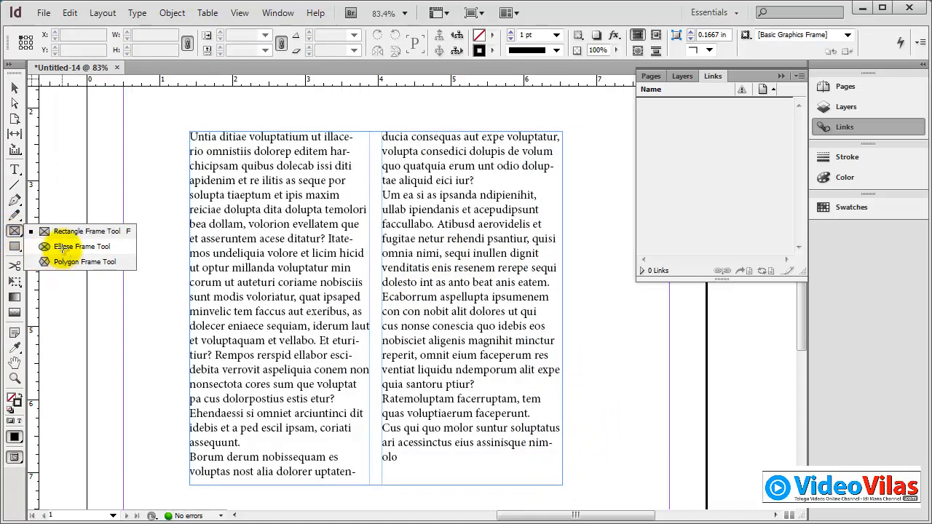
pyautogui.moveTo(291, 191); pyautogui.dragTo(452, 351)
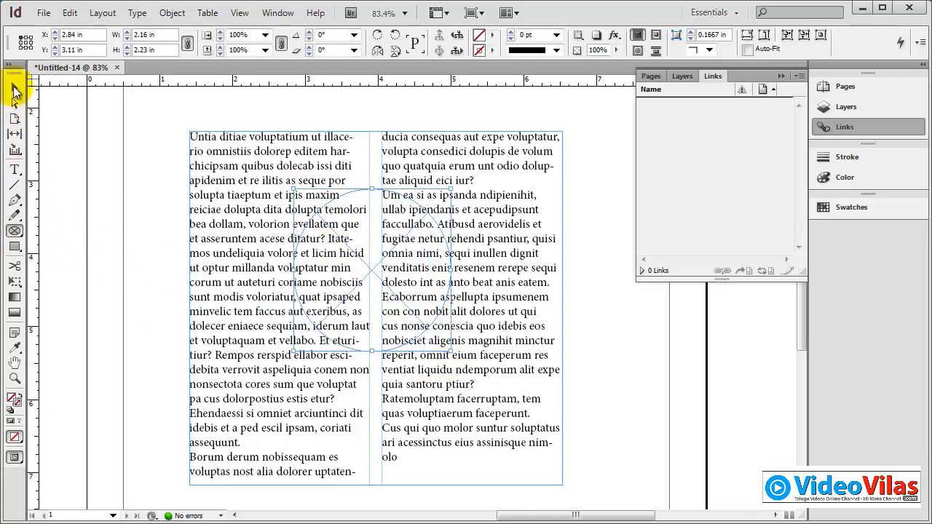
pyautogui.click(14, 87)
# Place the image DSC_0259.JPG into the elliptical frame
pyautogui.click(44, 13)
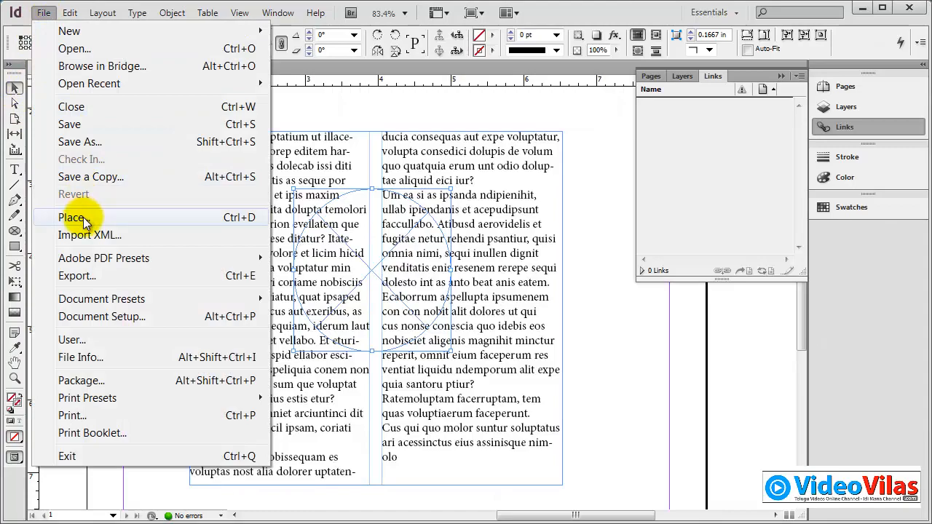
pyautogui.click(77, 217)
pyautogui.moveTo(728, 93); pyautogui.dragTo(724, 306)
pyautogui.click(331, 253)
pyautogui.click(331, 253)
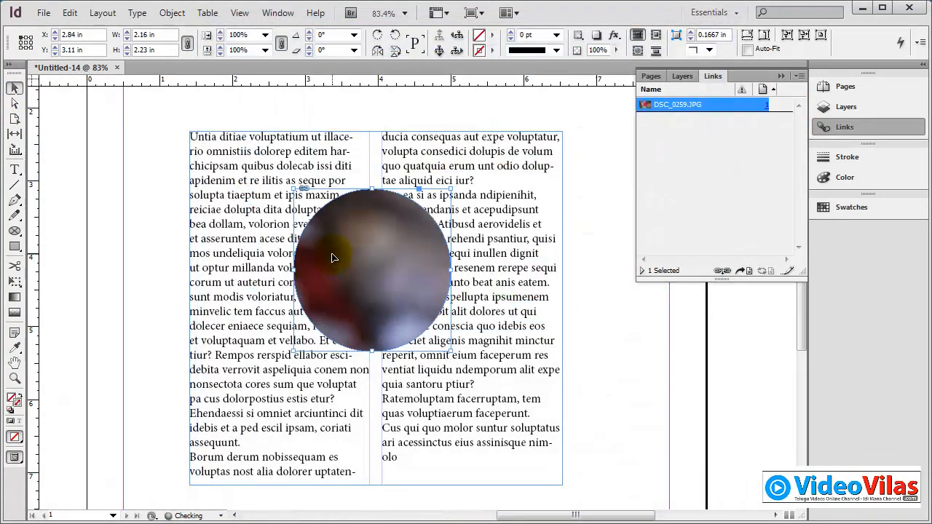
pyautogui.click(388, 118)
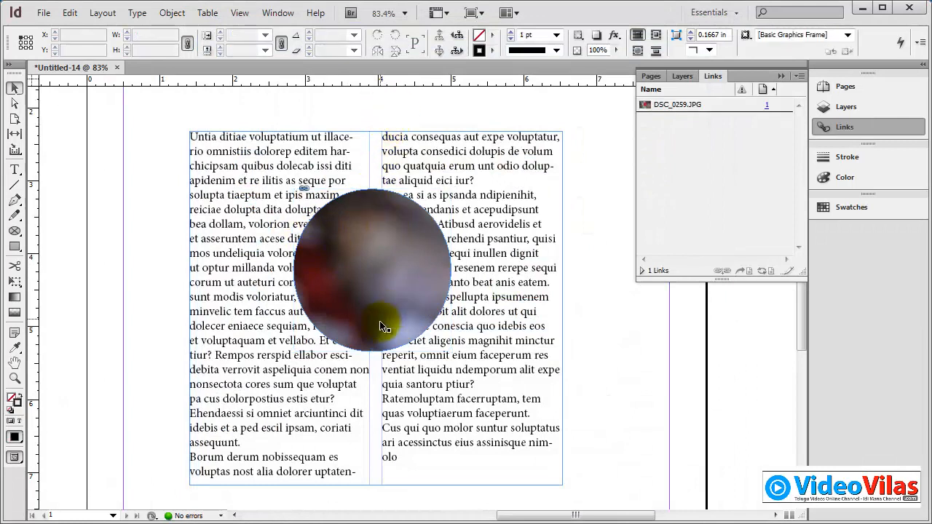
# Show the Text Wrap settings for the circular image, move them clear of the text and collapse the Links list
pyautogui.click(422, 232)
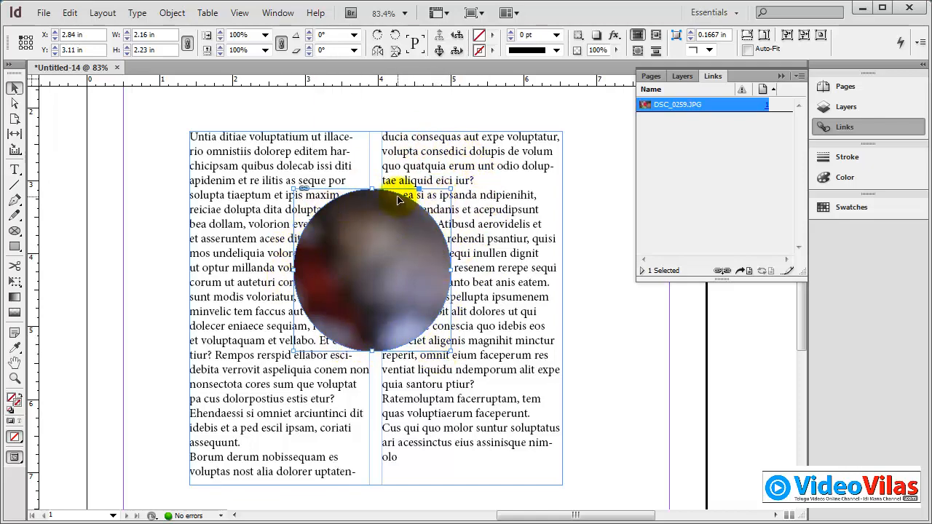
pyautogui.click(279, 13)
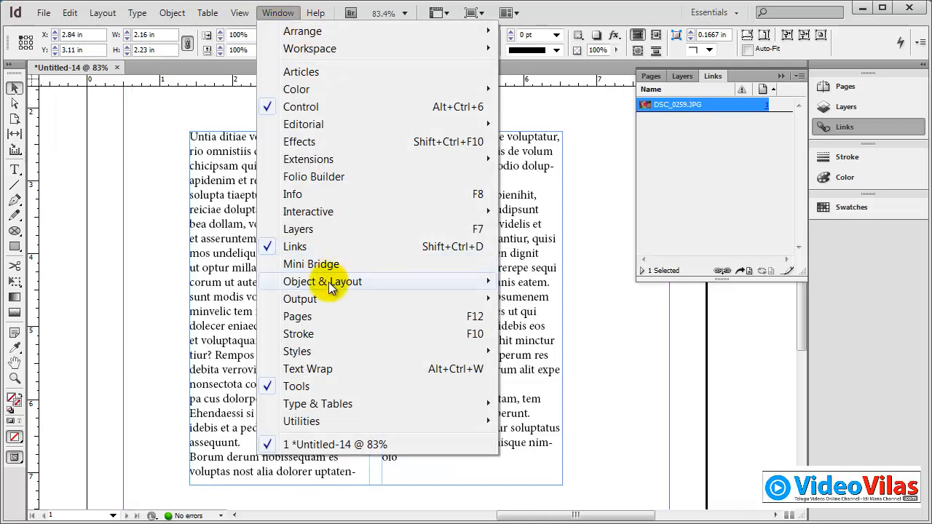
pyautogui.click(329, 369)
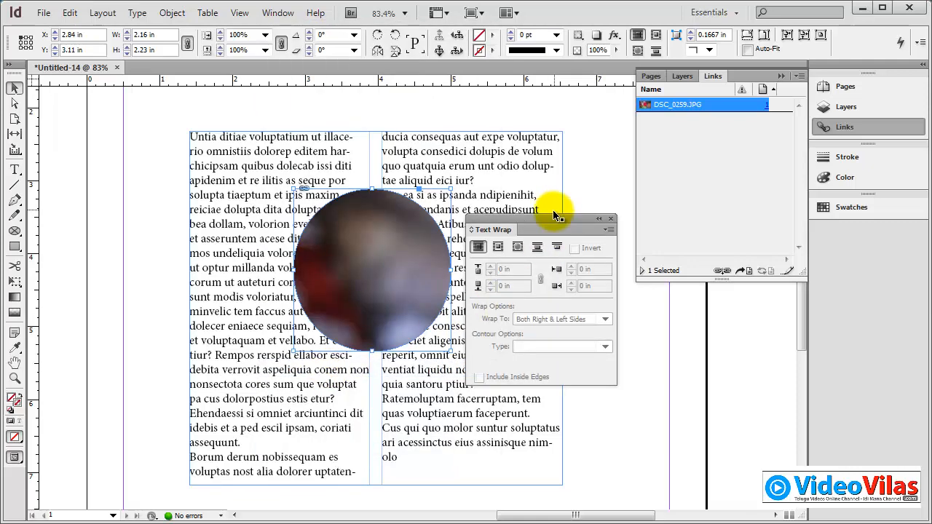
pyautogui.moveTo(552, 220); pyautogui.dragTo(712, 134)
pyautogui.click(780, 75)
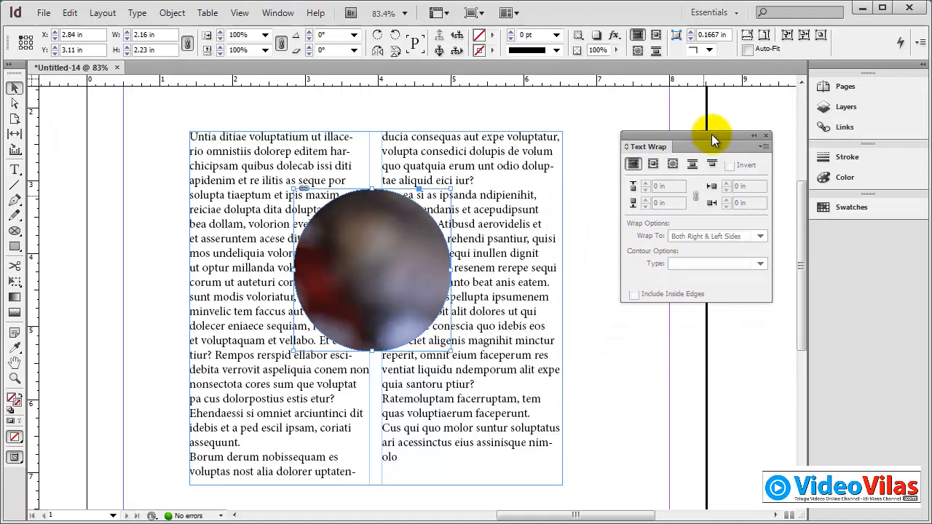
# Try wrapping text around the circular image's bounding box and object shape, then with Jump Object and Jump to Next Column
pyautogui.click(653, 164)
pyautogui.click(672, 164)
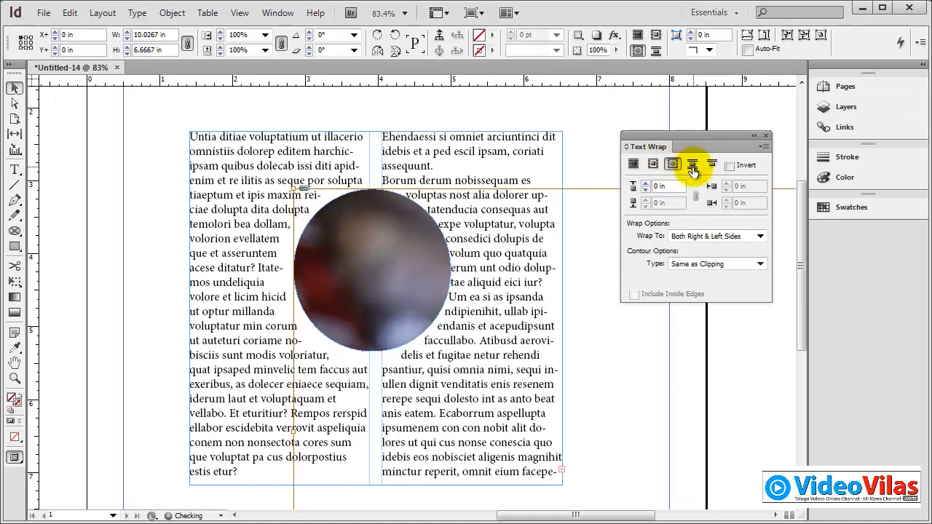
pyautogui.click(692, 164)
pyautogui.click(712, 165)
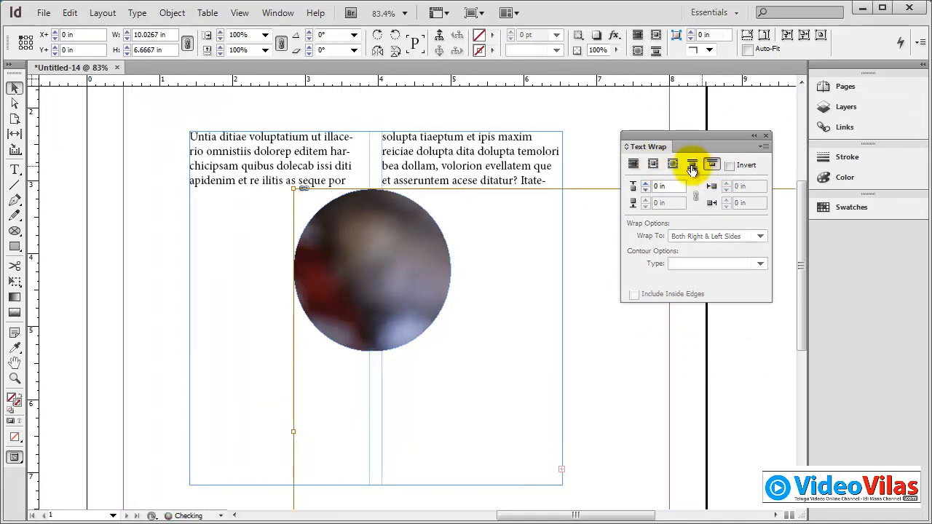
# Compare Jump Object and Jump to Next Column for the circular image, settling on Wrap around object shape, and close the Text Wrap settings
pyautogui.click(672, 165)
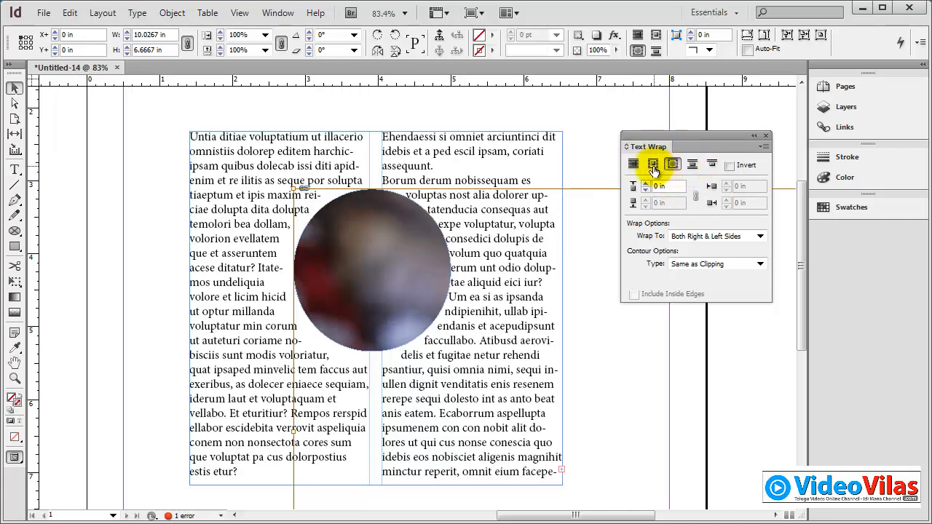
pyautogui.click(693, 171)
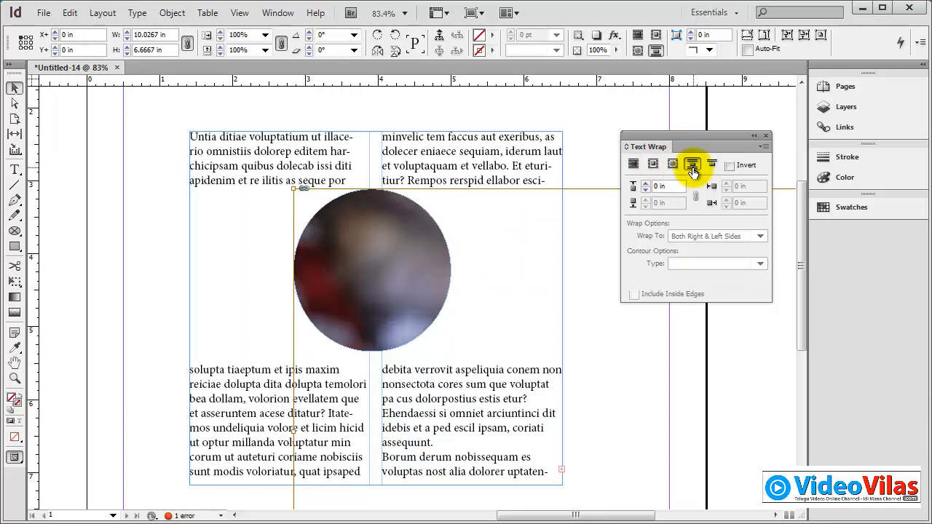
pyautogui.click(712, 171)
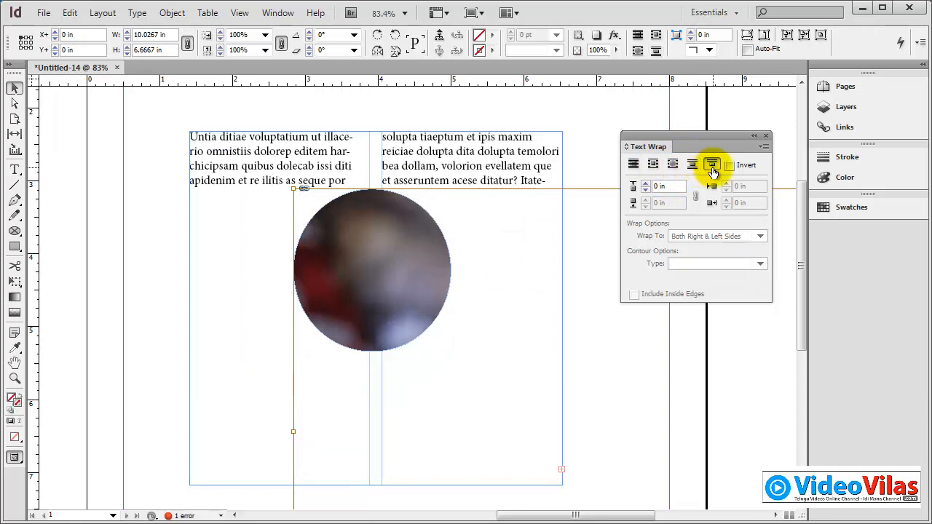
pyautogui.click(674, 170)
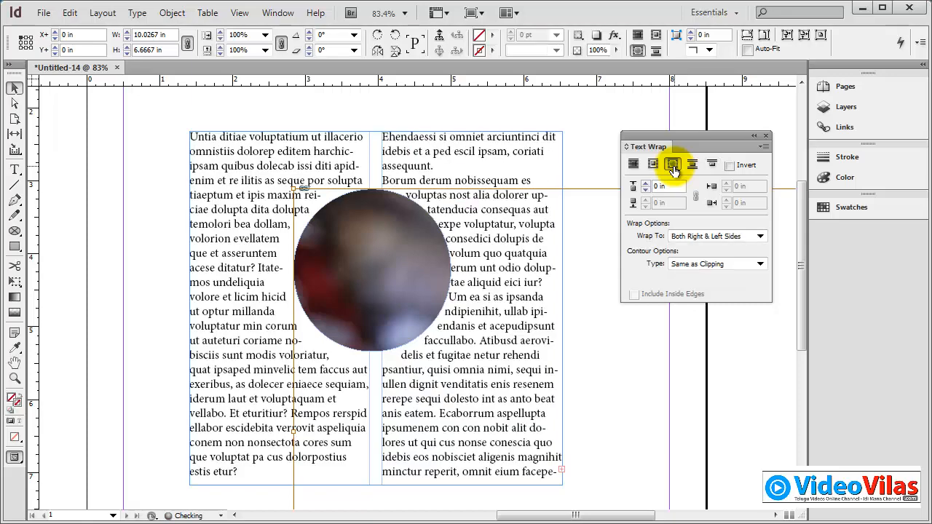
pyautogui.click(767, 137)
pyautogui.click(628, 146)
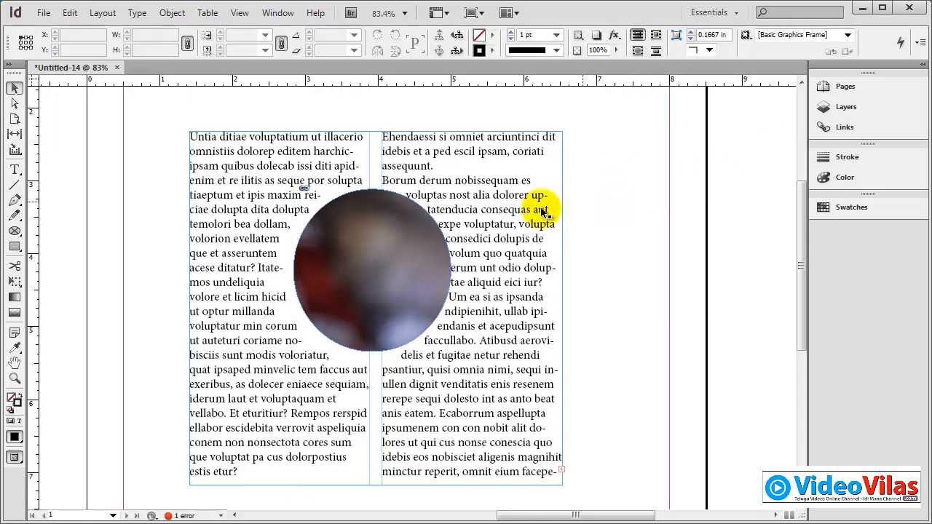
# Move the circular image down and slightly right over the two text columns, to about X 3.13 in, Y 3.73 in
pyautogui.click(386, 252)
pyautogui.moveTo(386, 252); pyautogui.dragTo(425, 319)
pyautogui.click(652, 177)
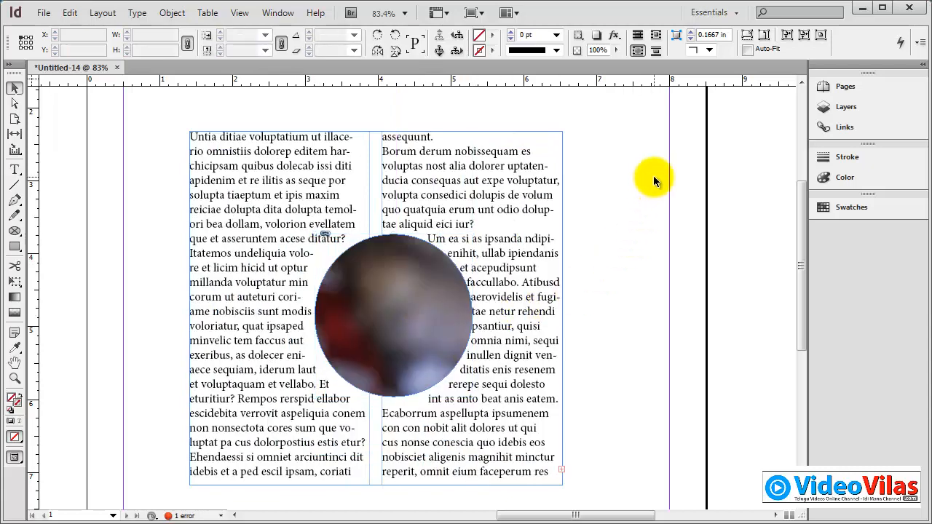
# Try larger text wrap offsets on the circular image, set the offset to 0.125 in and close the Text Wrap settings
pyautogui.click(438, 239)
pyautogui.click(434, 258)
pyautogui.click(278, 12)
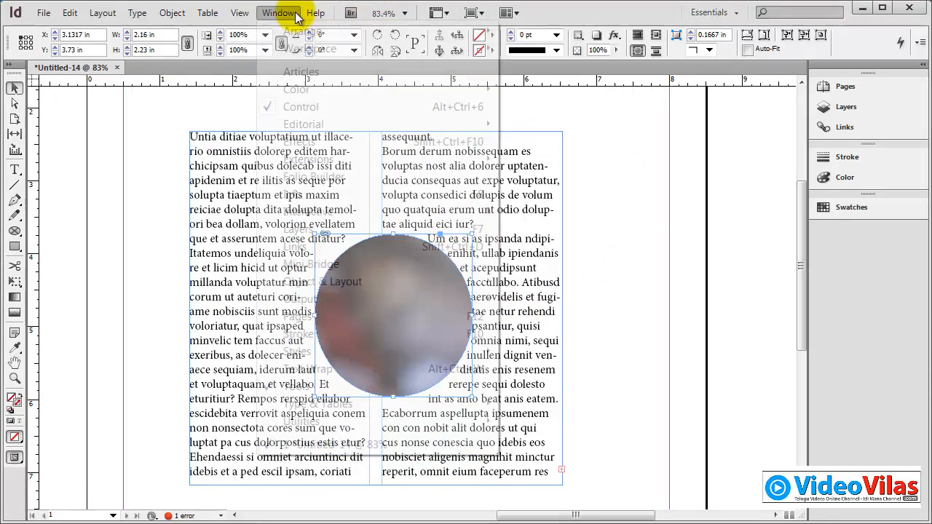
pyautogui.click(312, 369)
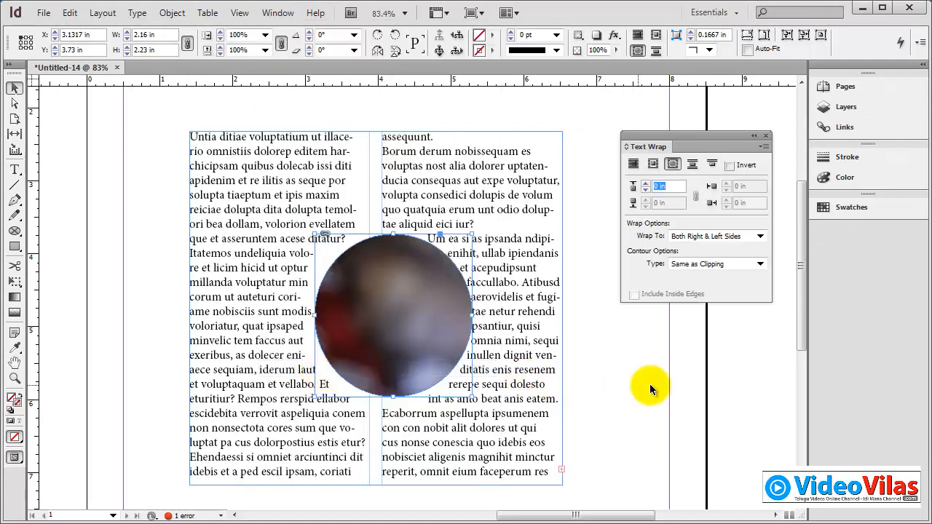
pyautogui.click(646, 184)
pyautogui.click(646, 184)
pyautogui.click(646, 184)
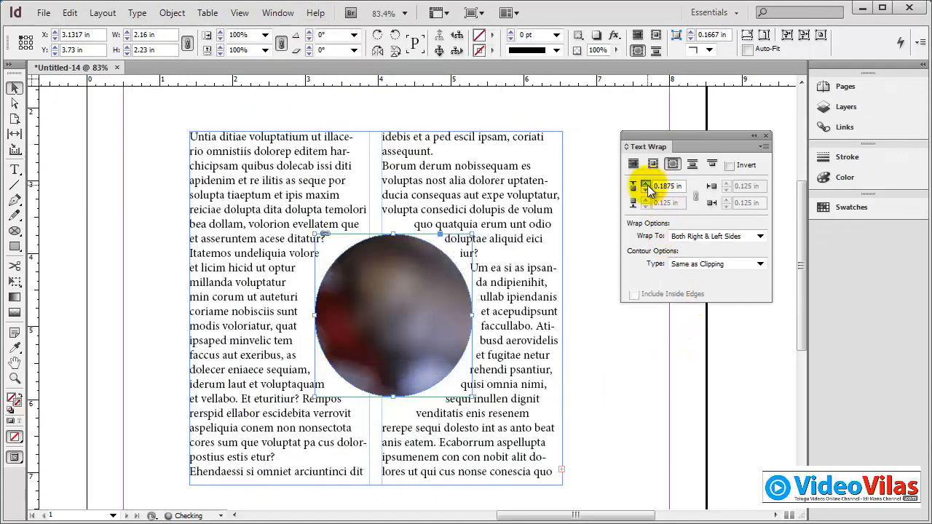
pyautogui.click(646, 184)
pyautogui.click(646, 184)
pyautogui.click(646, 185)
pyautogui.click(646, 184)
pyautogui.click(646, 185)
pyautogui.click(646, 191)
pyautogui.click(646, 191)
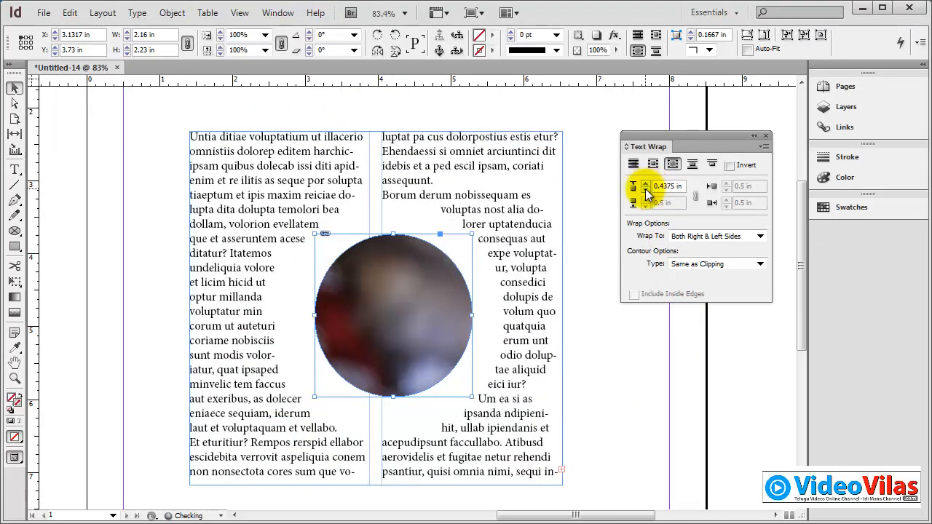
pyautogui.click(647, 191)
pyautogui.click(646, 191)
pyautogui.click(646, 191)
pyautogui.click(646, 191)
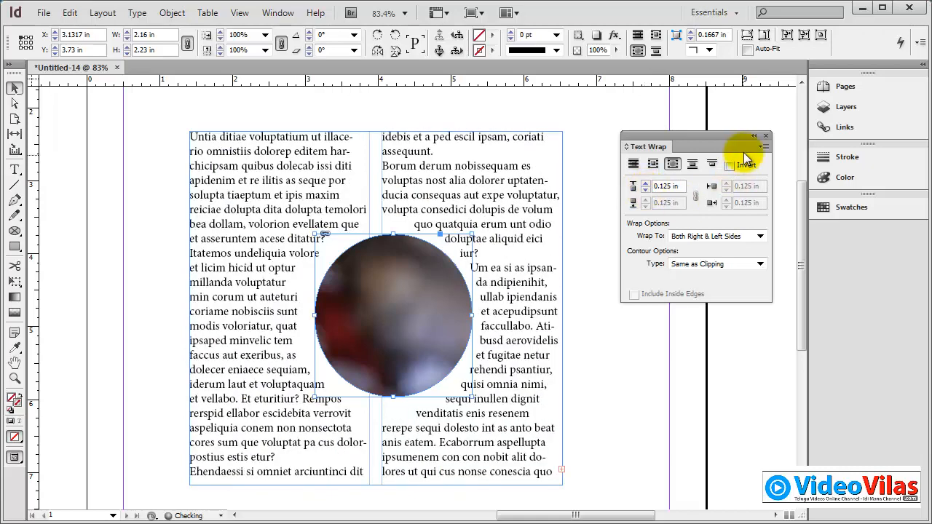
pyautogui.click(767, 140)
pyautogui.click(603, 95)
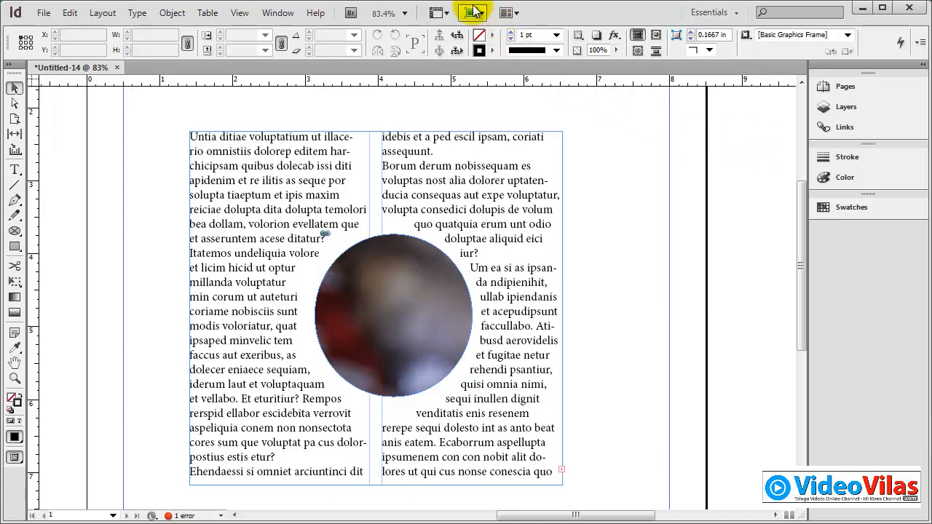
# Move the circular image left to about X 2.72 in, Y 3.78 in while in Preview mode, and return to Normal screen mode
pyautogui.click(474, 12)
pyautogui.click(485, 54)
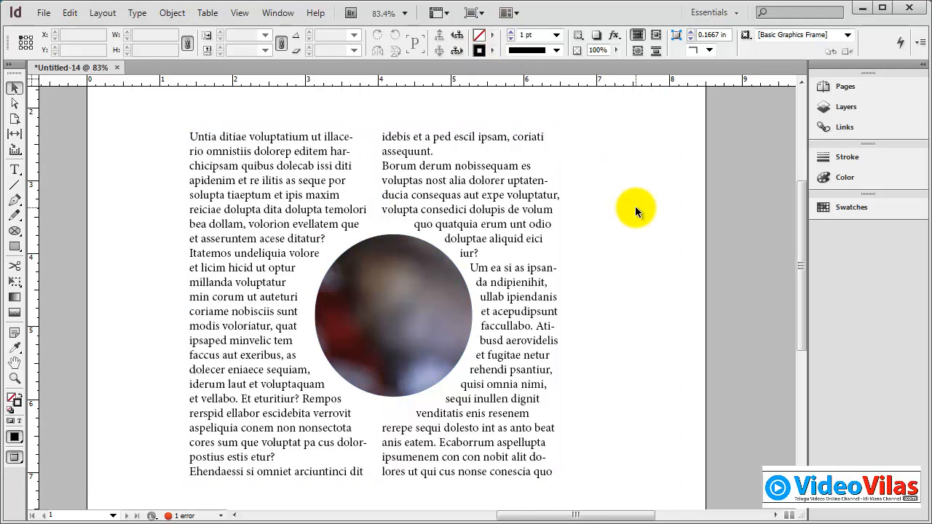
pyautogui.moveTo(445, 302); pyautogui.dragTo(412, 306)
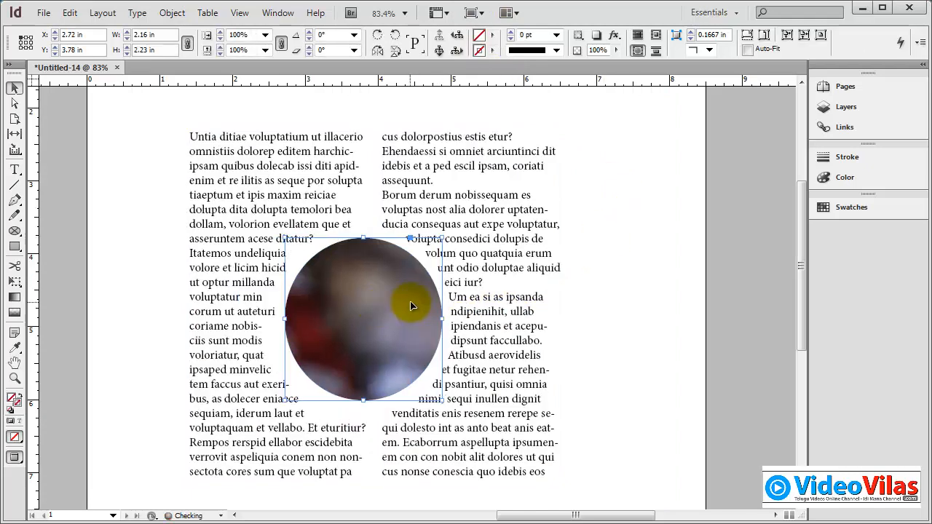
pyautogui.click(687, 232)
pyautogui.click(470, 15)
pyautogui.click(487, 38)
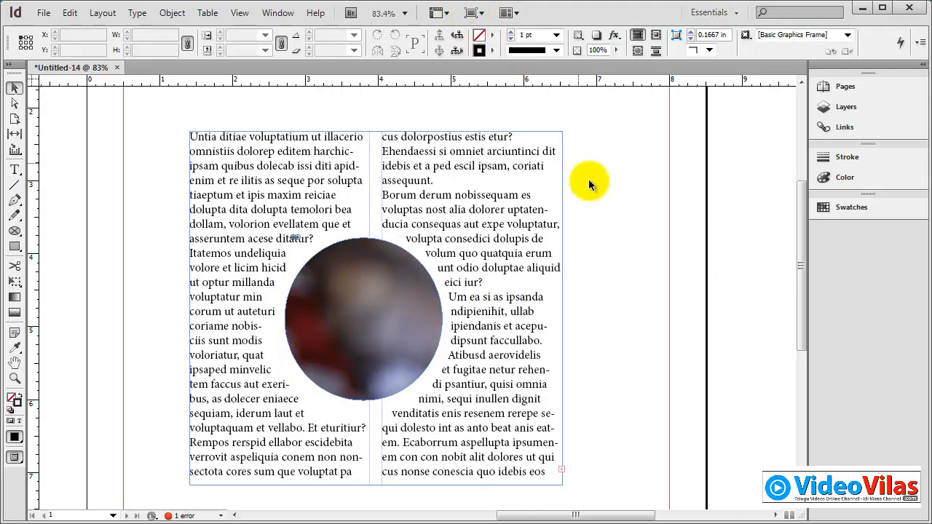
# Delete the text frame and the circular image, and draw four staggered rectangles down the page, the lowest about 1.97 by 0.54 in
pyautogui.hotkey('ctrl', 'a')
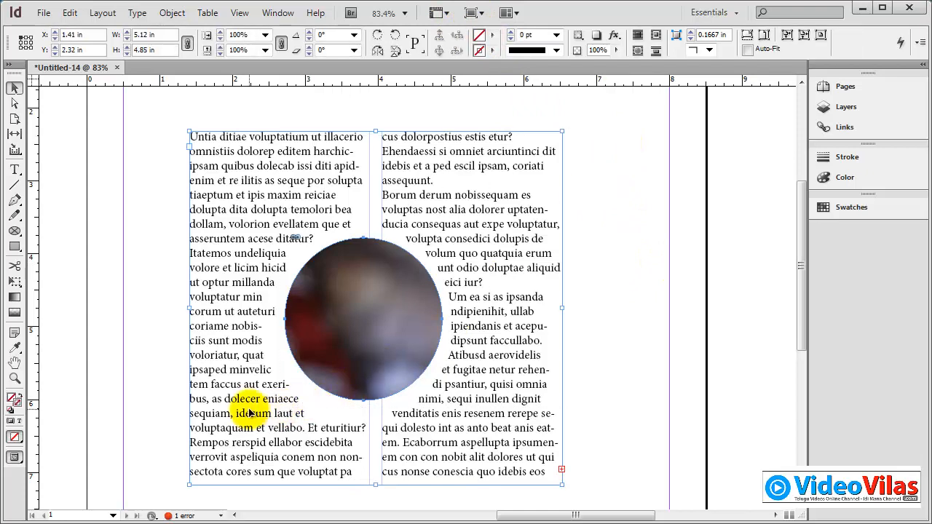
pyautogui.press('Delete')
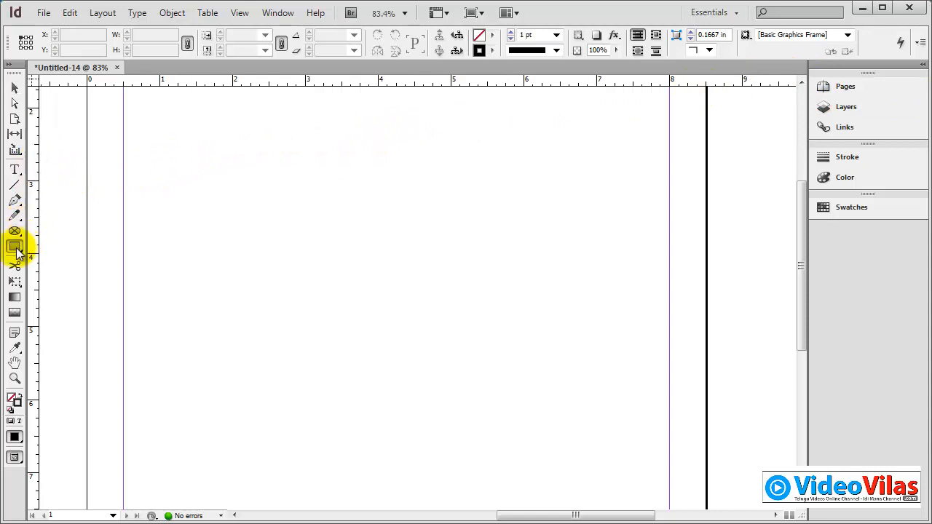
pyautogui.moveTo(263, 149); pyautogui.dragTo(429, 213)
pyautogui.moveTo(546, 285); pyautogui.dragTo(548, 283)
pyautogui.moveTo(289, 294); pyautogui.dragTo(424, 332)
pyautogui.moveTo(196, 344)
pyautogui.mouseDown()
pyautogui.moveTo(293, 383)
pyautogui.moveTo(339, 383)
pyautogui.mouseUp()
# Select all four rectangles and move them together slightly up and right, to about X 1.59 in, Y 2.28 in
pyautogui.click(14, 88)
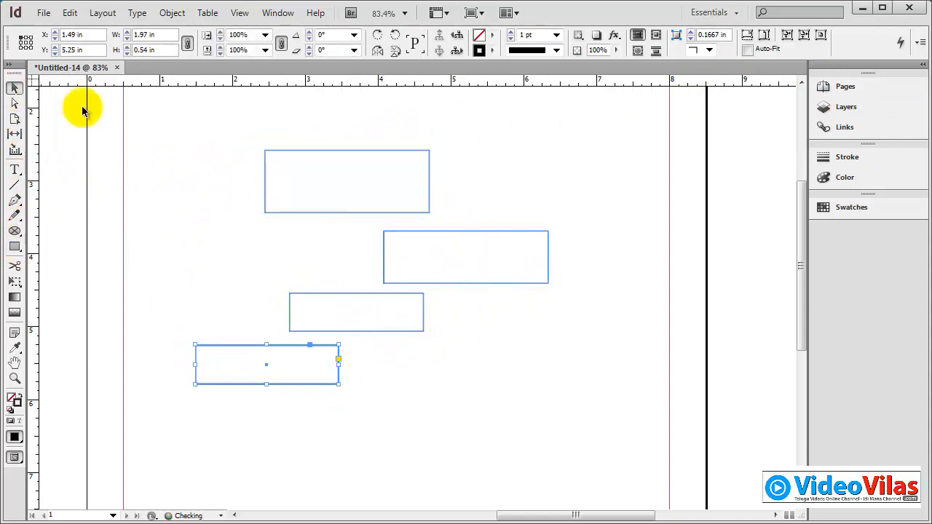
pyautogui.moveTo(211, 132); pyautogui.dragTo(589, 410)
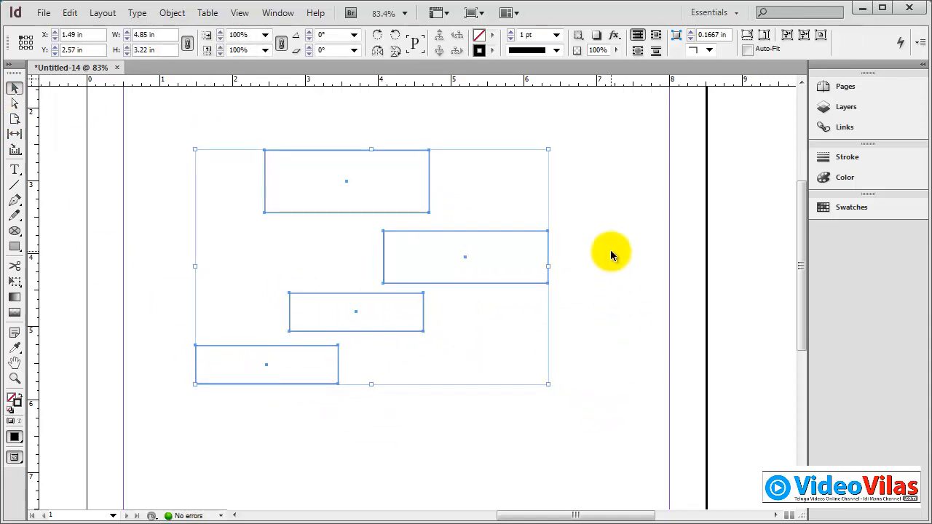
pyautogui.click(429, 184)
pyautogui.moveTo(196, 126); pyautogui.dragTo(469, 413)
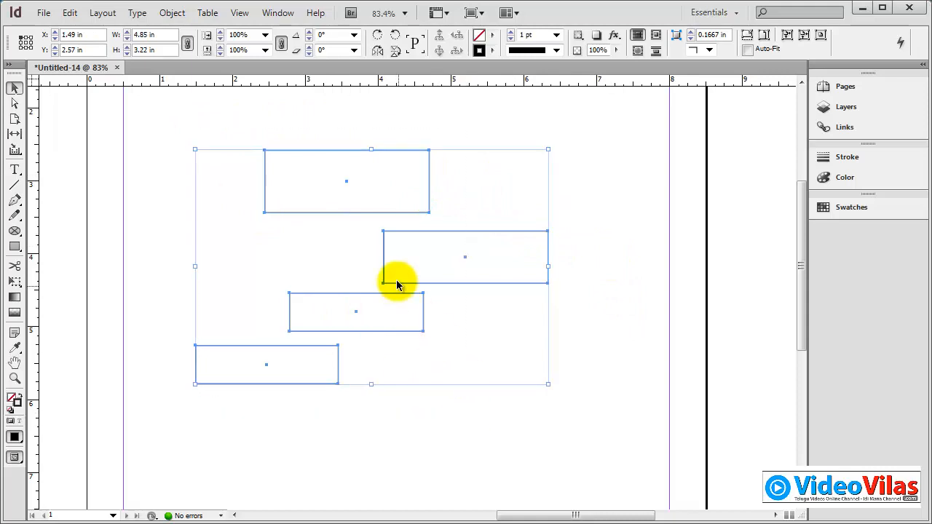
pyautogui.moveTo(386, 268); pyautogui.dragTo(394, 247)
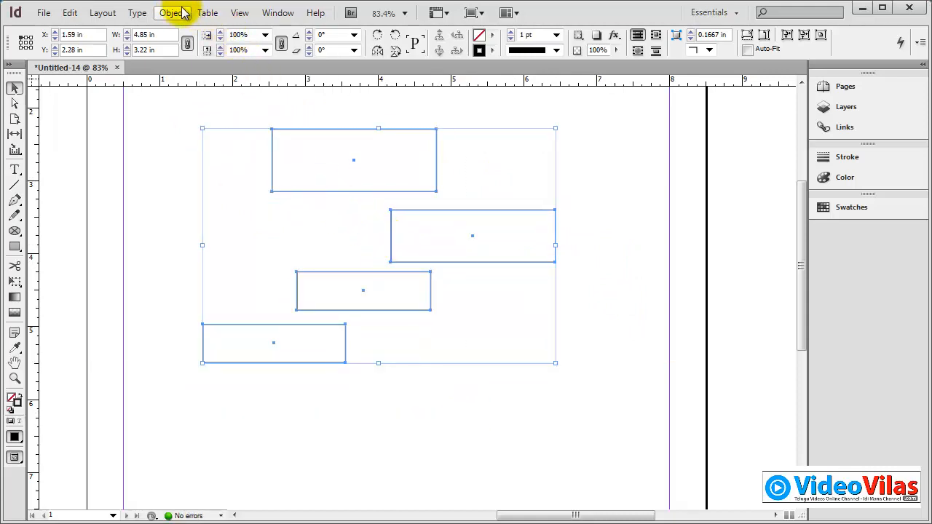
# Group the four selected rectangles and move the group down to about X 1.53 in, Y 3 in
pyautogui.click(175, 12)
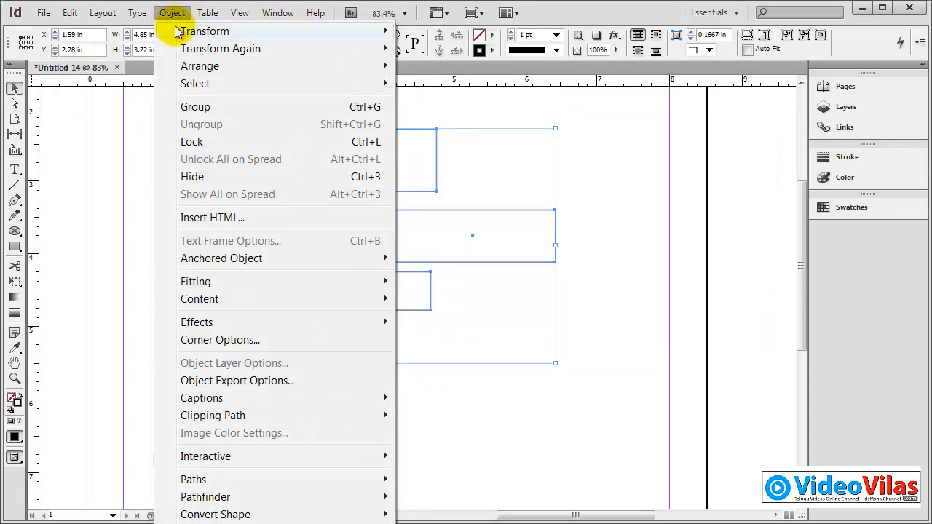
pyautogui.moveTo(203, 35)
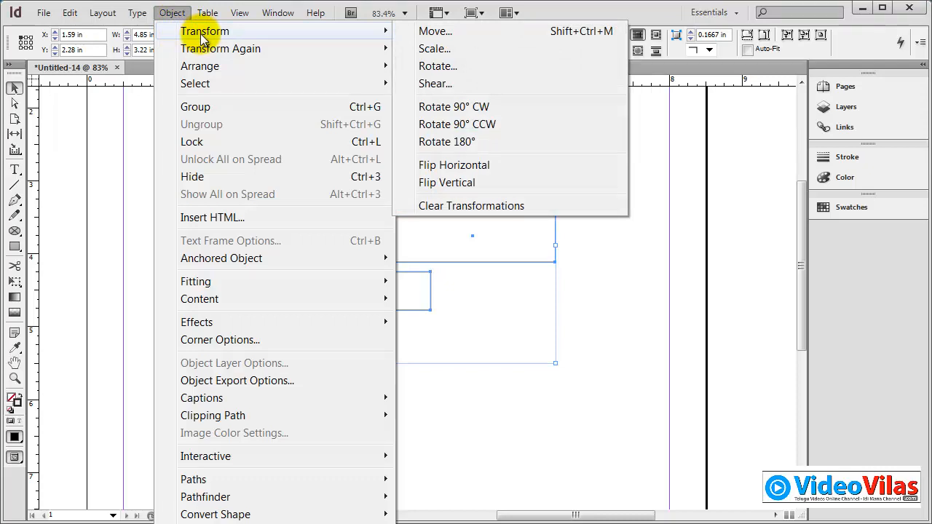
pyautogui.moveTo(209, 67)
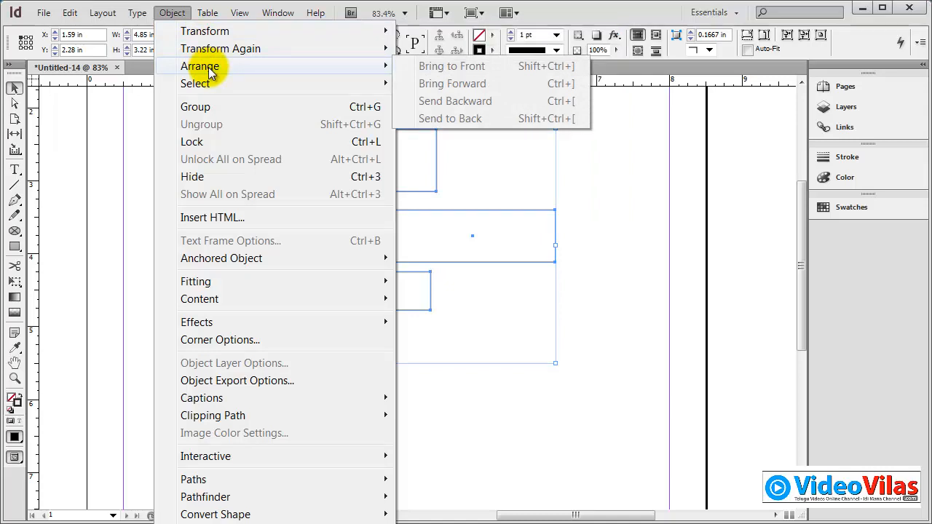
pyautogui.click(208, 106)
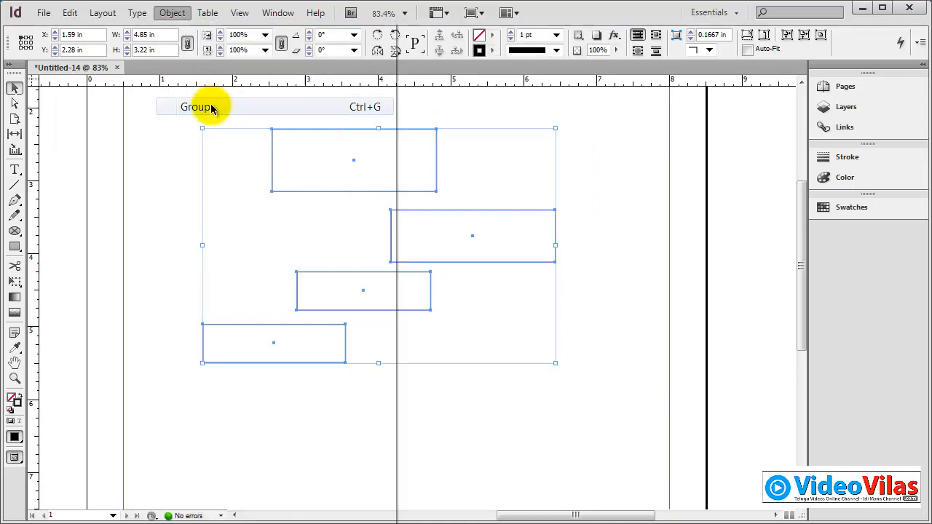
pyautogui.click(625, 225)
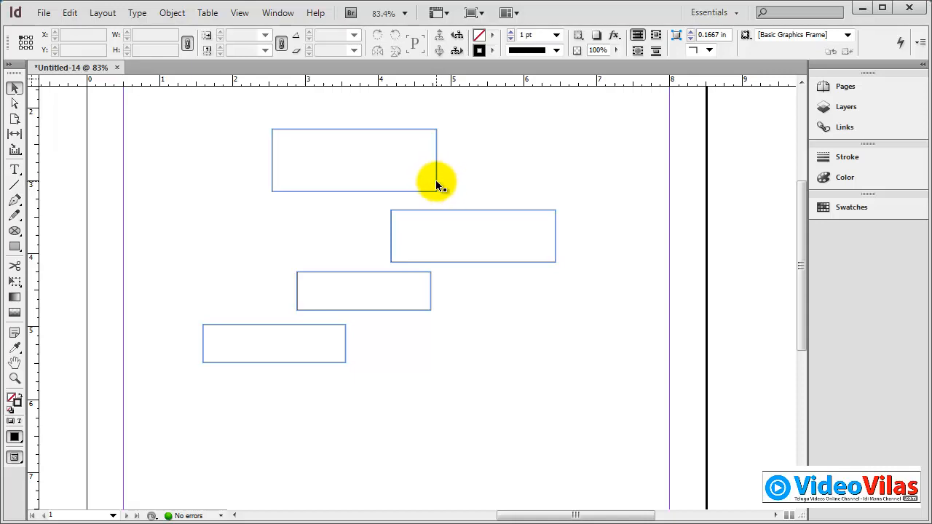
pyautogui.click(435, 181)
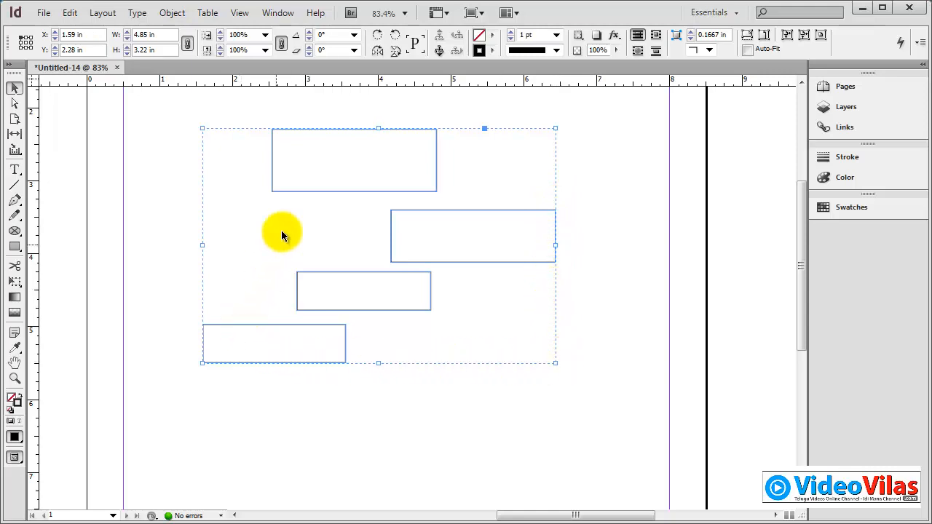
pyautogui.moveTo(272, 156); pyautogui.dragTo(268, 209)
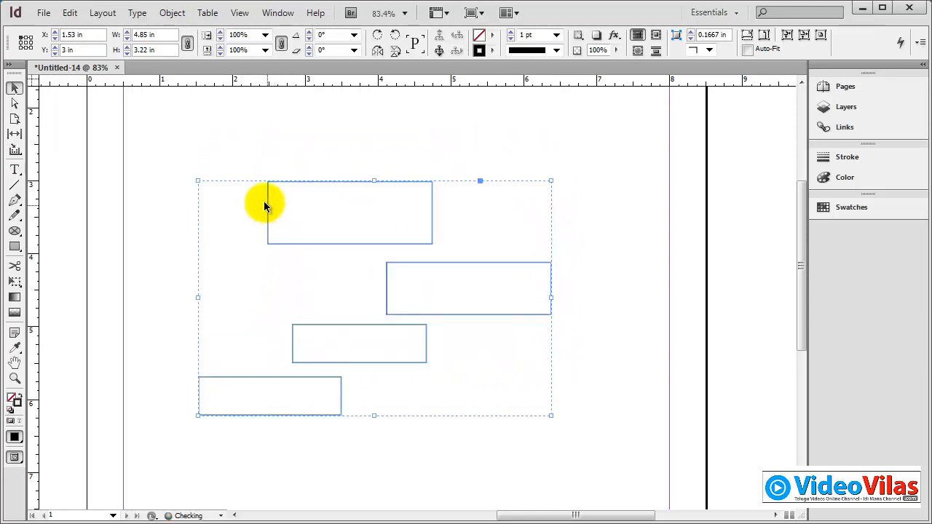
# Ungroup the four rectangles and deselect them
pyautogui.click(173, 13)
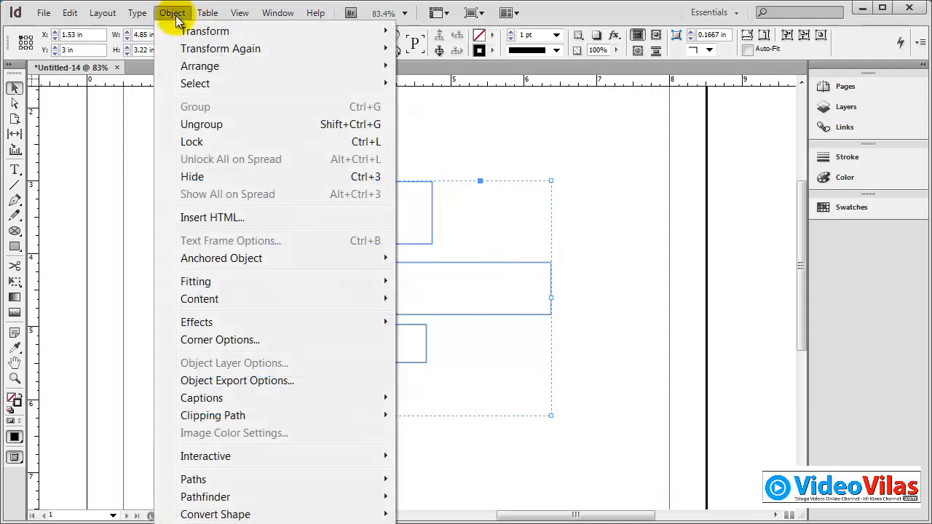
pyautogui.click(221, 130)
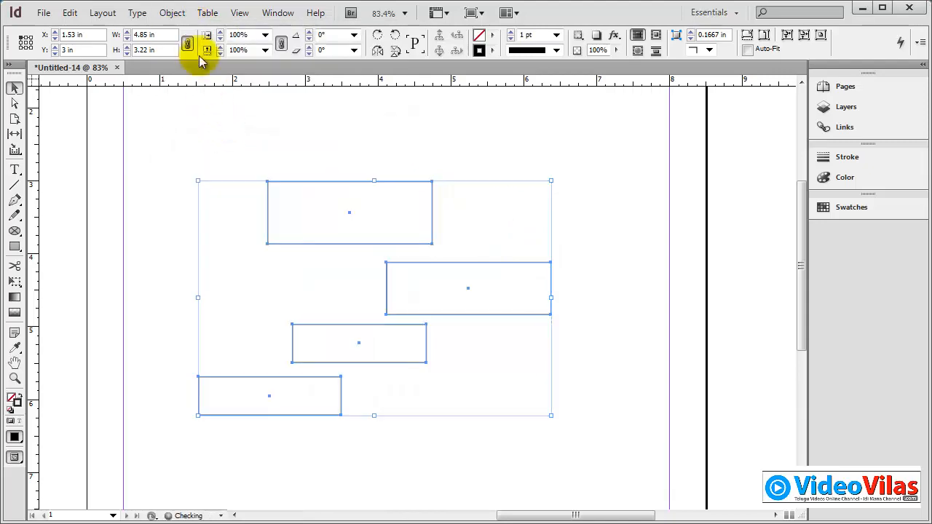
pyautogui.click(180, 13)
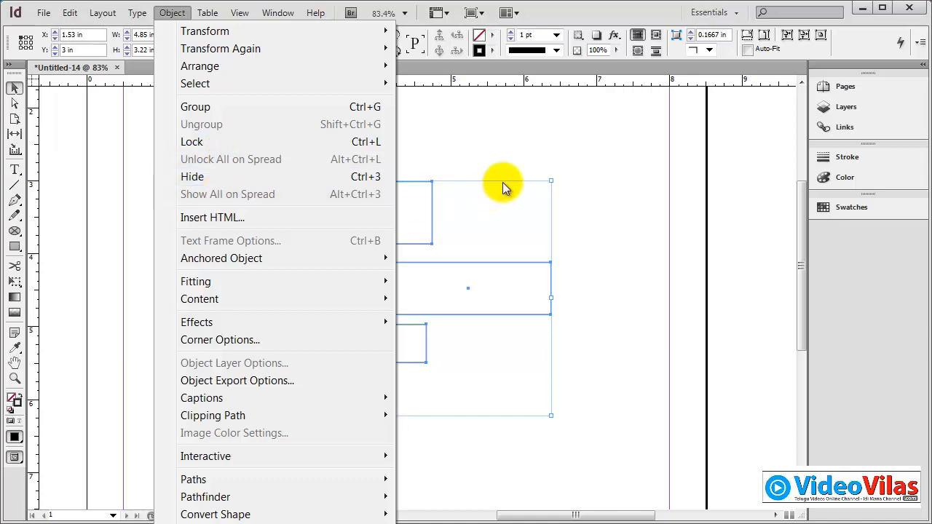
pyautogui.click(539, 147)
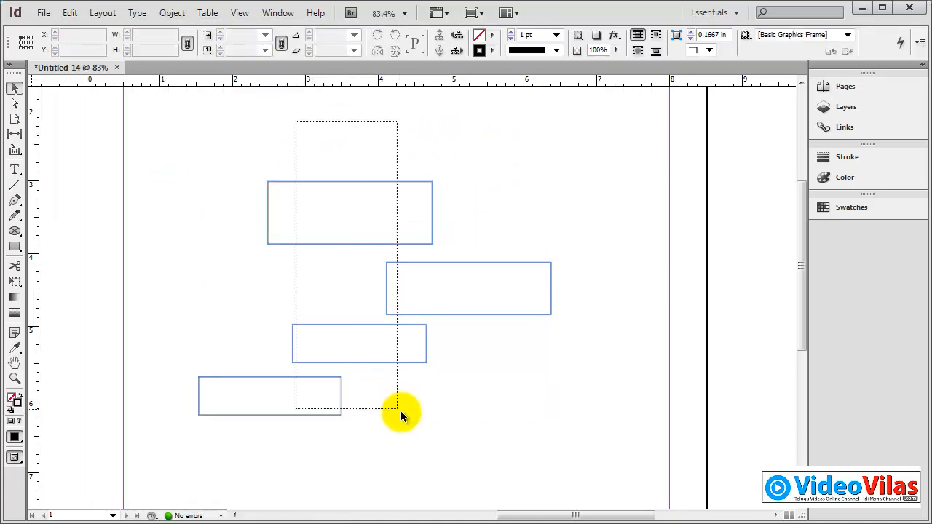
# Select the four rectangles, show the Align settings, move them clear of the shapes and deselect the rectangles
pyautogui.moveTo(401, 417); pyautogui.dragTo(402, 416)
pyautogui.click(277, 12)
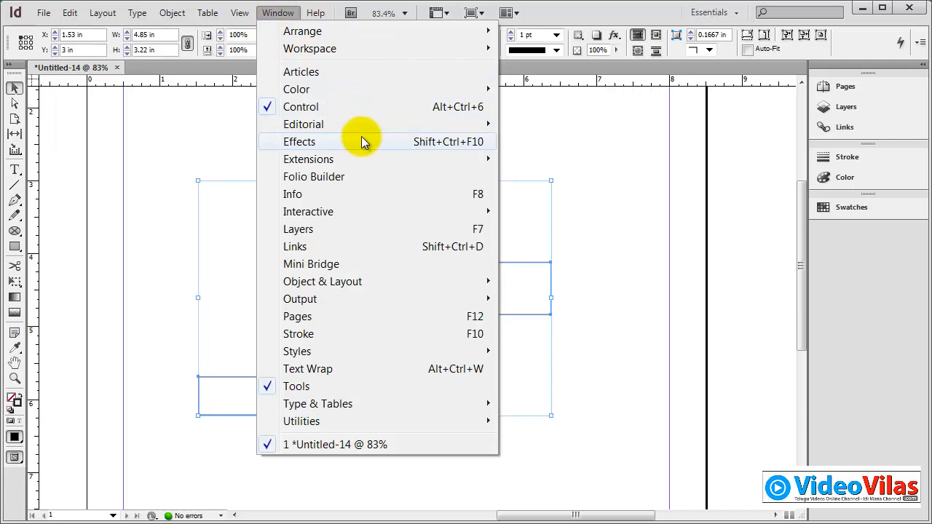
pyautogui.moveTo(372, 281)
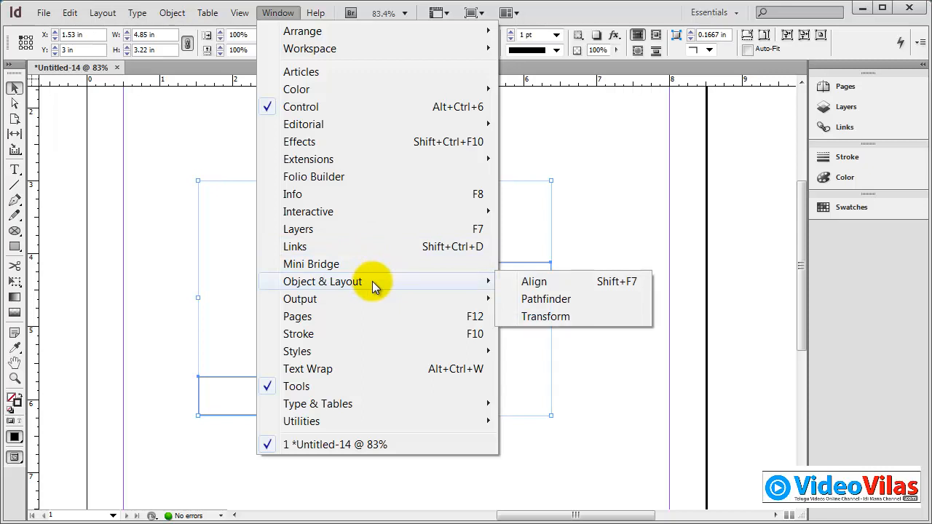
pyautogui.click(529, 281)
pyautogui.moveTo(576, 236); pyautogui.dragTo(687, 147)
pyautogui.click(481, 156)
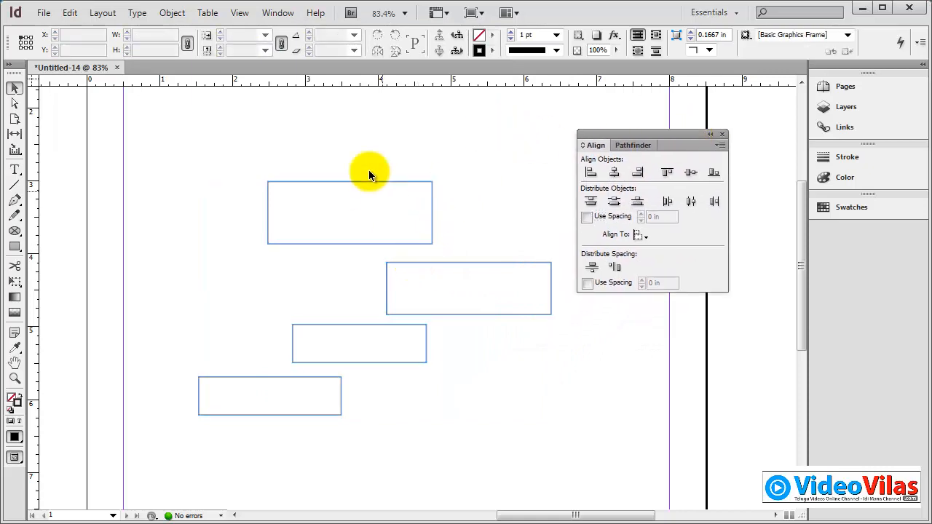
# Select all four rectangles and align them by left edges, by right edges and finally by horizontal centers
pyautogui.hotkey('ctrl', 'a')
pyautogui.click(591, 171)
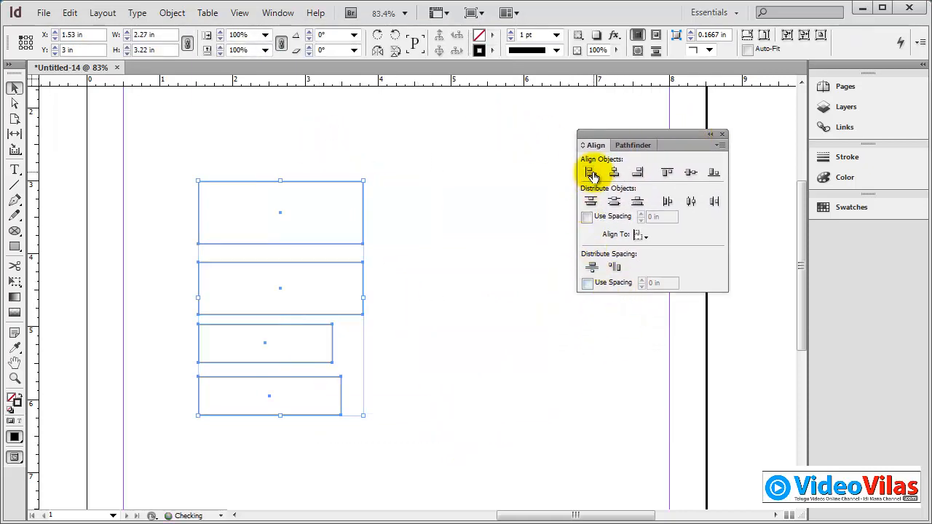
pyautogui.click(638, 173)
pyautogui.click(614, 172)
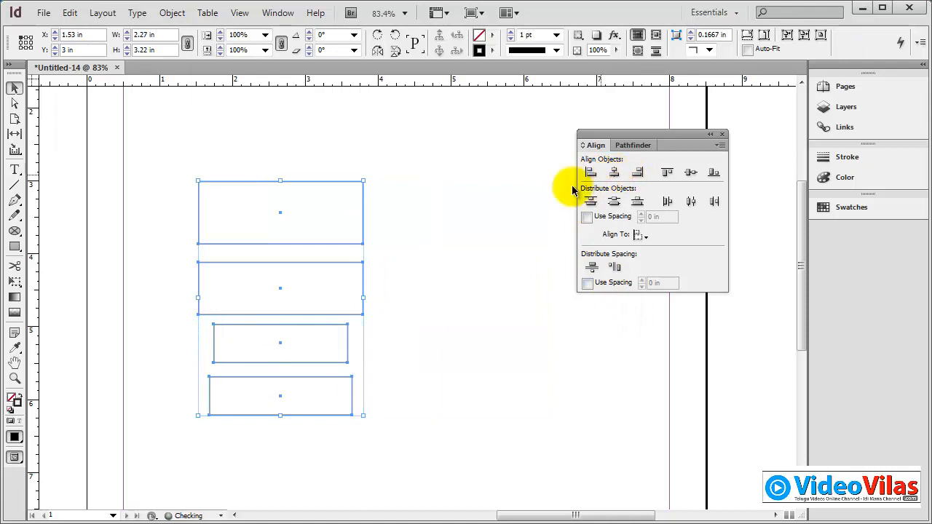
# Rotate the four rectangles about 90° clockwise, align them by vertical centers and by bottom edges, and deselect them
pyautogui.click(265, 171)
pyautogui.moveTo(265, 171); pyautogui.dragTo(144, 387)
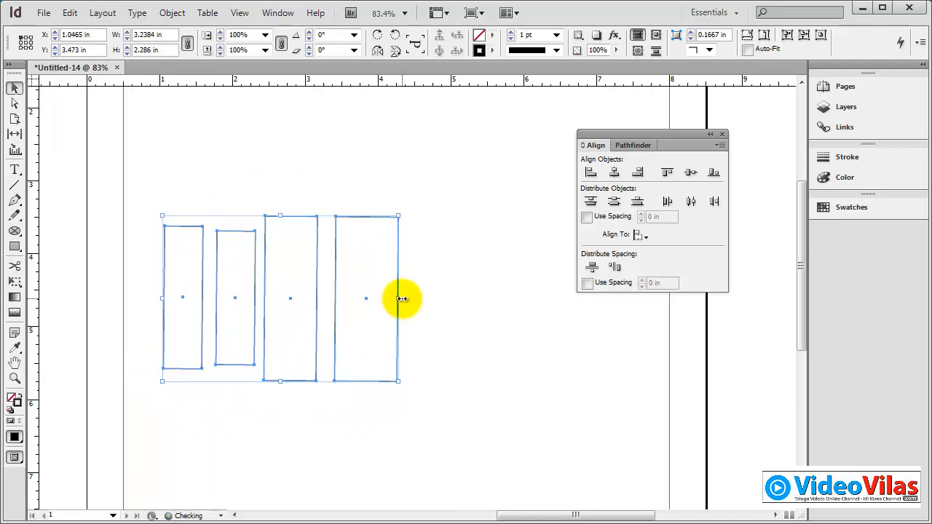
pyautogui.click(689, 173)
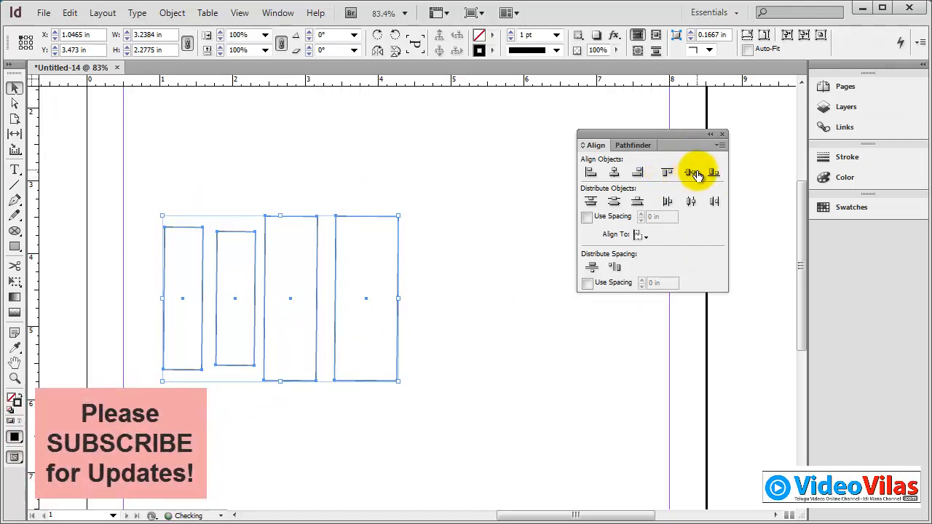
pyautogui.click(713, 174)
pyautogui.click(401, 184)
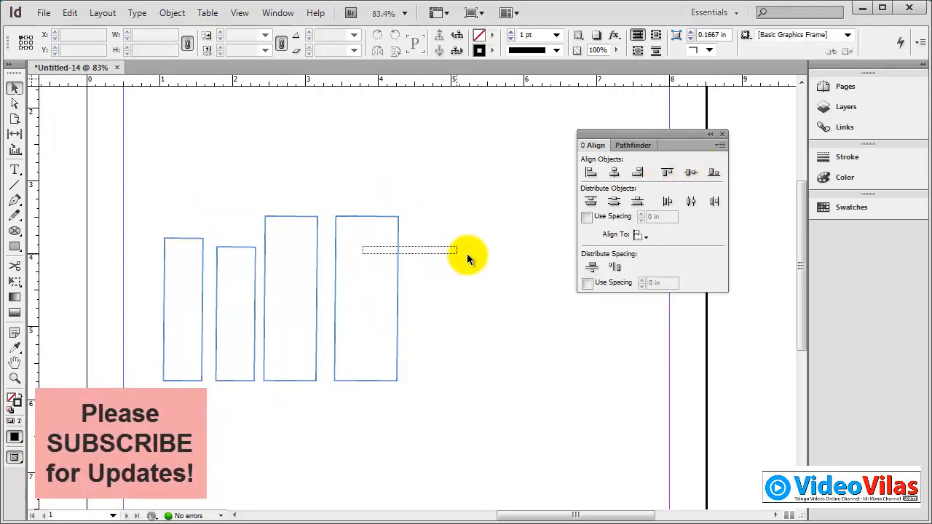
# Move the two tallest rectangles to the right to space them unevenly, and distribute all four by horizontal centers
pyautogui.click(361, 212)
pyautogui.moveTo(350, 220); pyautogui.dragTo(413, 218)
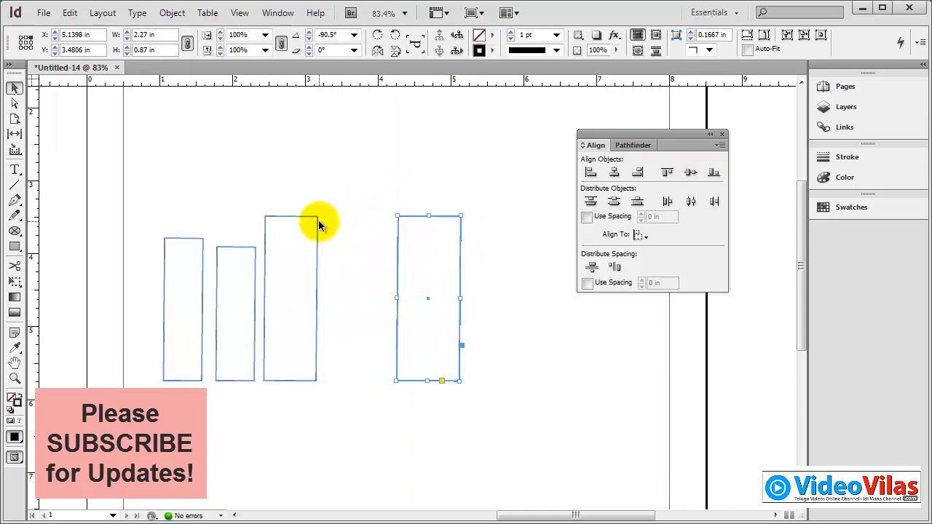
pyautogui.click(320, 222)
pyautogui.moveTo(319, 223); pyautogui.dragTo(339, 223)
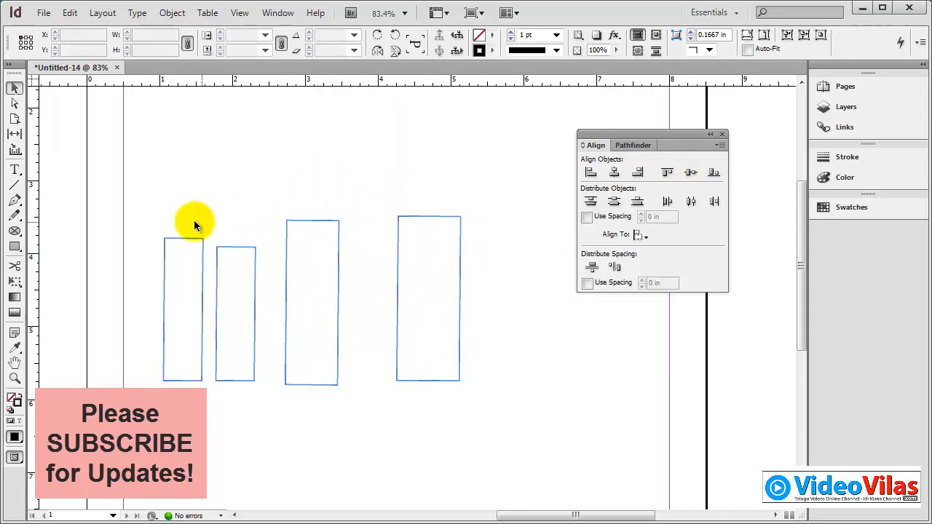
pyautogui.moveTo(162, 193); pyautogui.dragTo(513, 467)
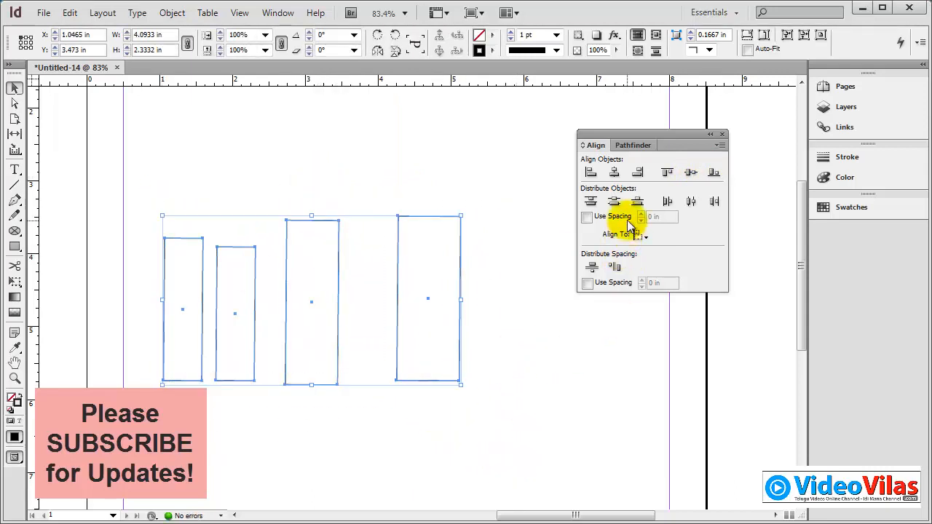
pyautogui.click(692, 202)
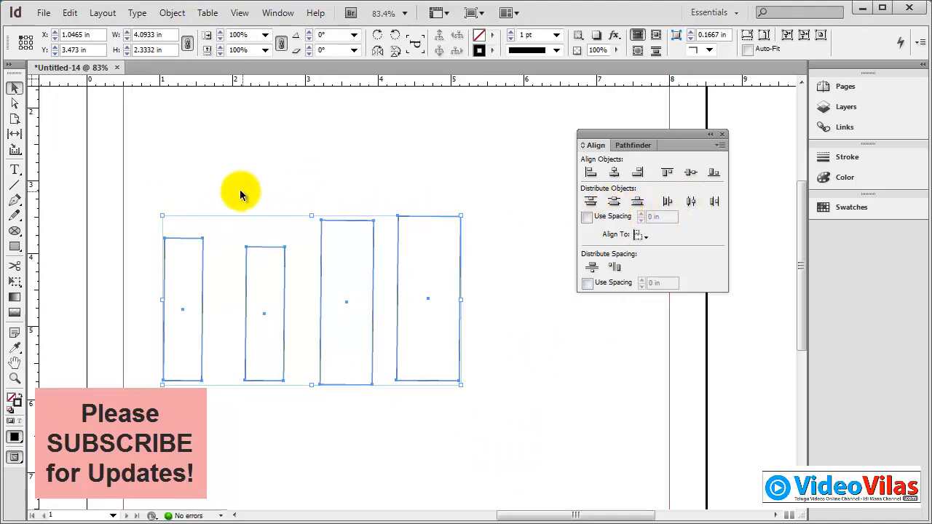
# Rotate the four rectangles about 90° clockwise into a stack and shift the lower rectangles to uneven vertical spacing
pyautogui.moveTo(464, 216); pyautogui.dragTo(386, 435)
pyautogui.moveTo(422, 341); pyautogui.dragTo(386, 427)
pyautogui.moveTo(382, 387); pyautogui.dragTo(372, 364)
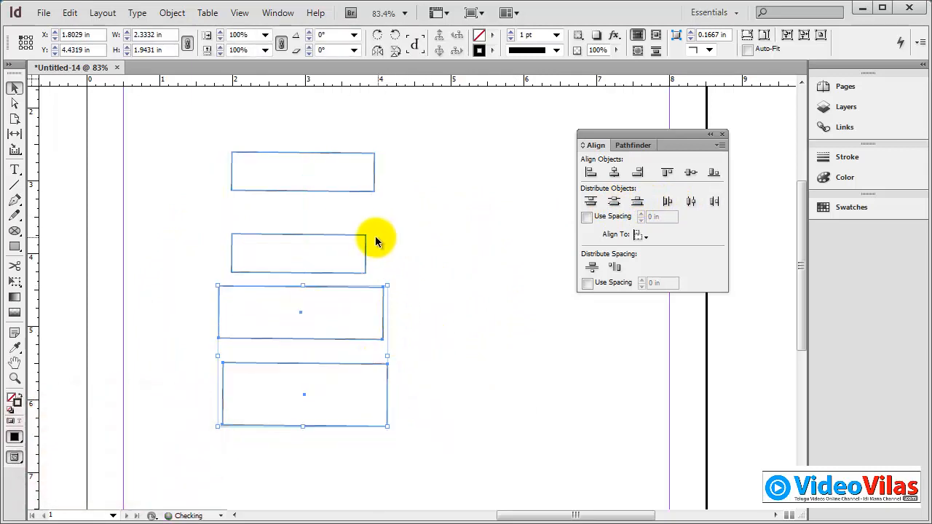
# Select the four stacked rectangles, distribute them by vertical centers and deselect them
pyautogui.click(436, 152)
pyautogui.moveTo(447, 118); pyautogui.dragTo(283, 426)
pyautogui.click(614, 203)
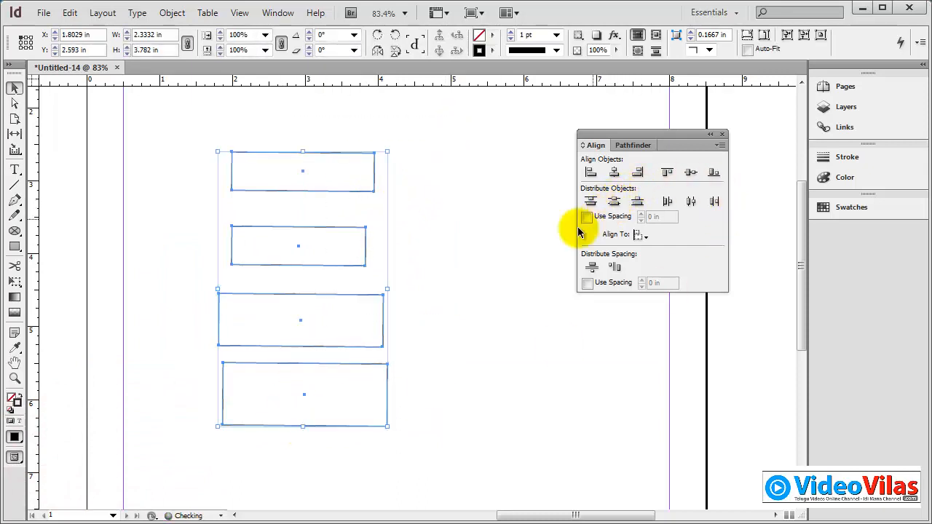
pyautogui.click(472, 228)
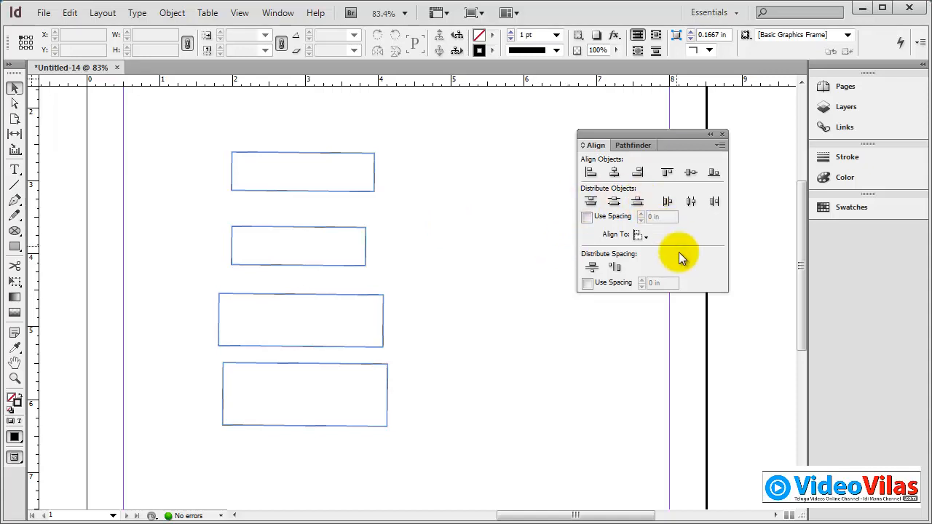
# Close the Align settings and delete all four rectangles from the page
pyautogui.click(723, 135)
pyautogui.moveTo(300, 145); pyautogui.dragTo(442, 428)
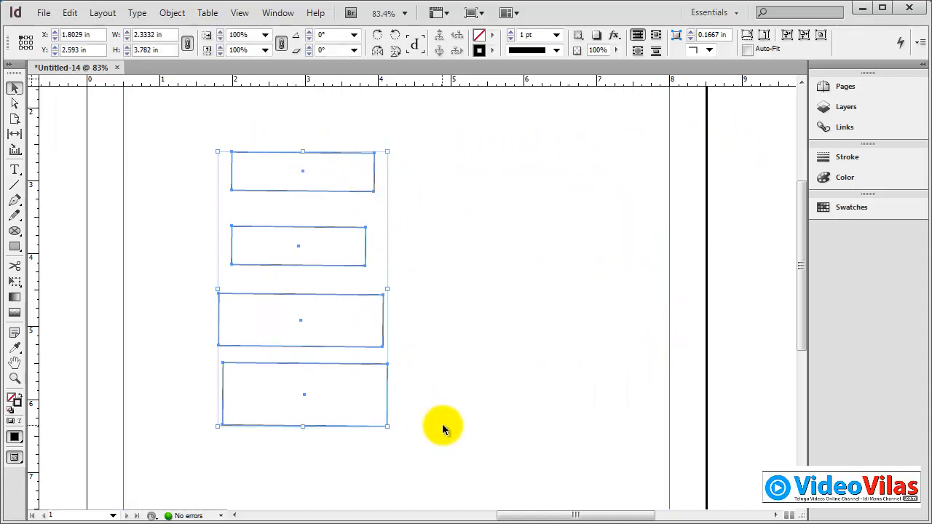
pyautogui.press('Delete')
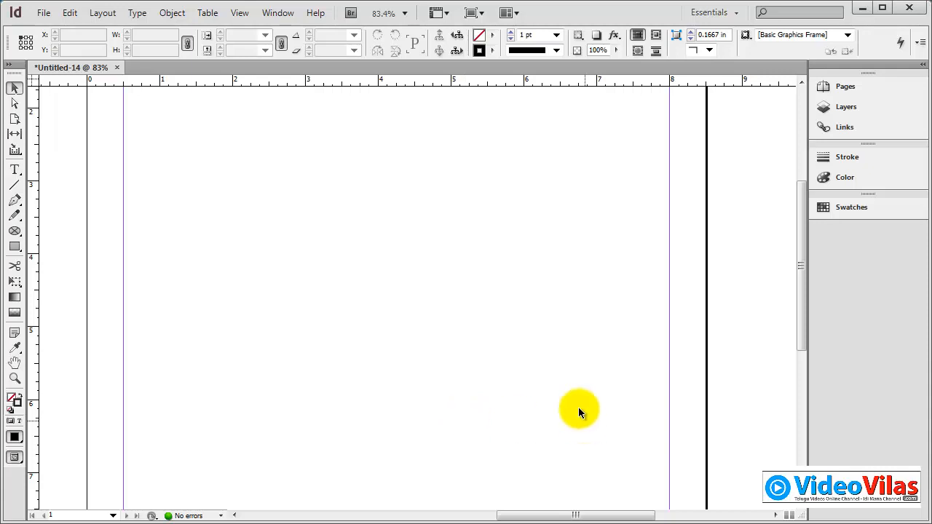
# Draw a closed five-point shape about 4.22 in wide and 3.42 in high with the Pen tool, with a slanted upper-left edge
pyautogui.click(17, 204)
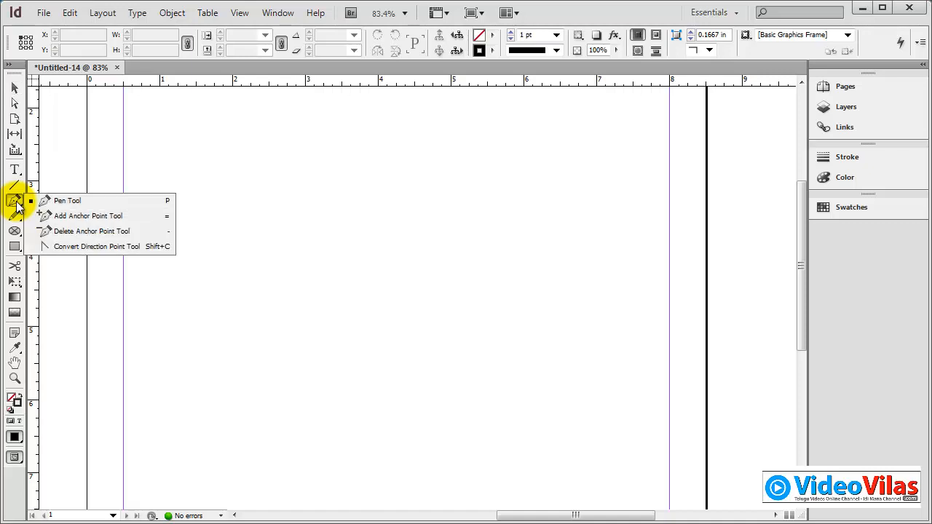
pyautogui.click(67, 200)
pyautogui.click(206, 357)
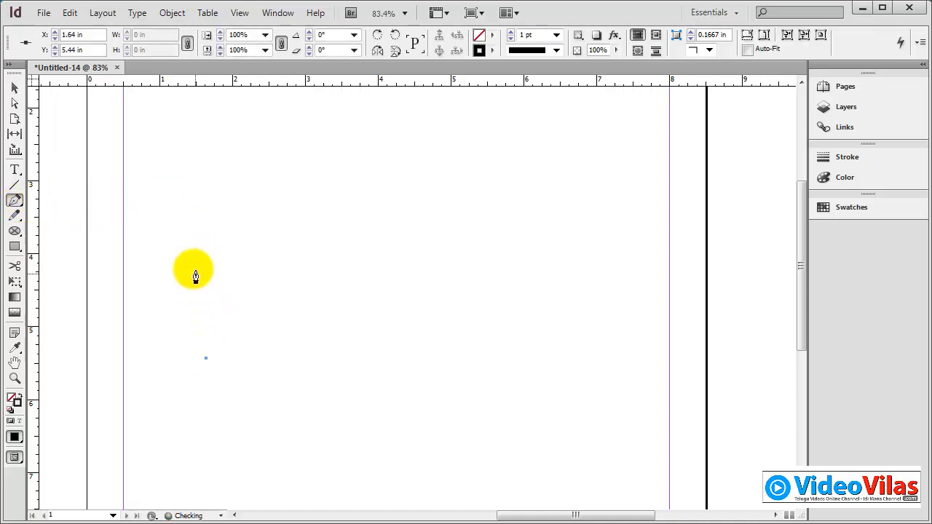
pyautogui.click(206, 205)
pyautogui.click(376, 111)
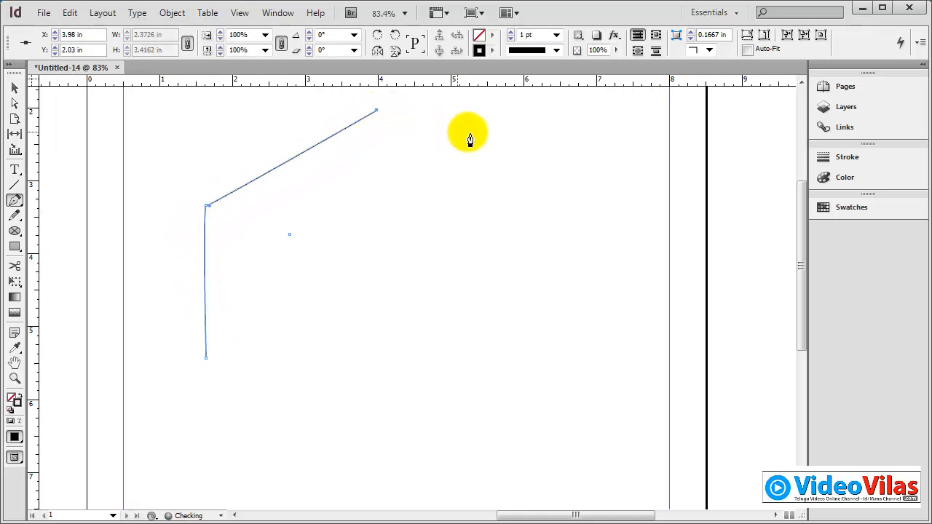
pyautogui.click(511, 110)
pyautogui.click(510, 345)
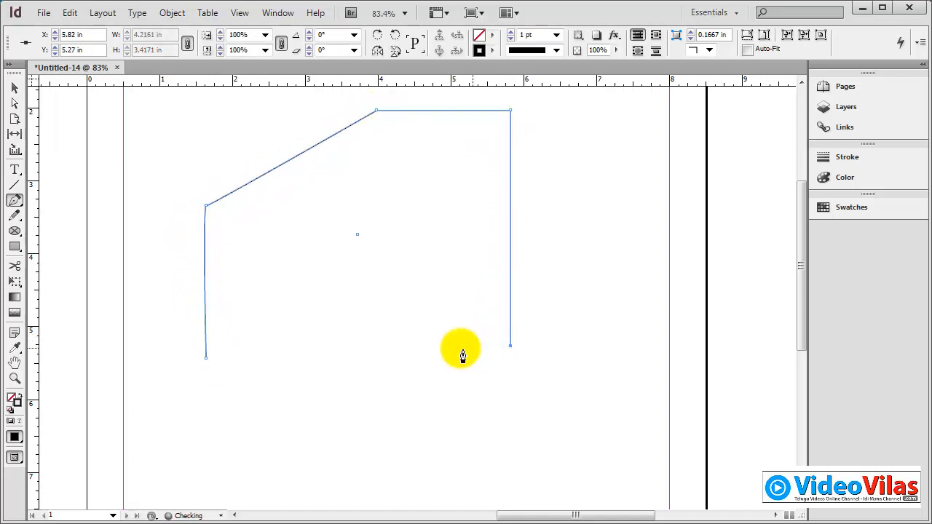
pyautogui.click(206, 359)
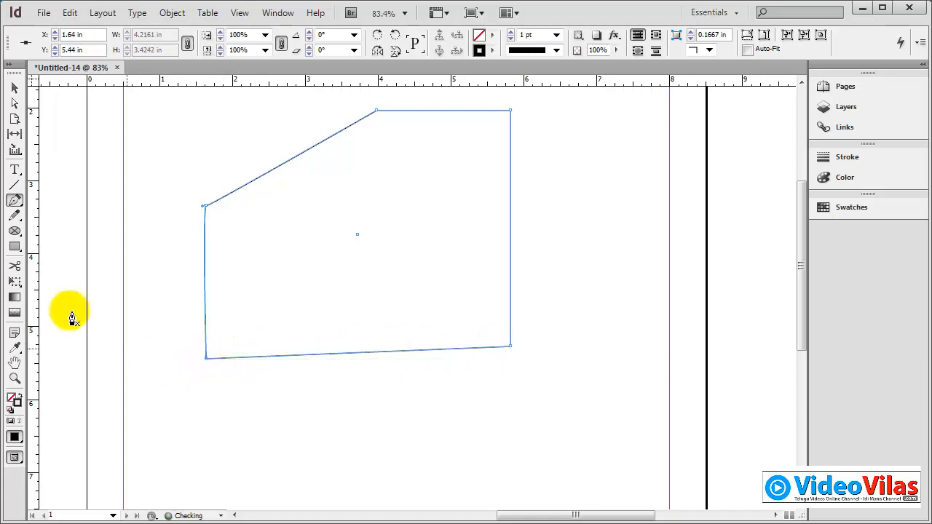
# Move the shape's lower-right anchor to about X 5.88 in, Y 5.45 in, and move the whole shape to about X 1.49 in, Y 2.19 in
pyautogui.click(15, 103)
pyautogui.moveTo(471, 325); pyautogui.dragTo(541, 374)
pyautogui.moveTo(511, 348); pyautogui.dragTo(515, 358)
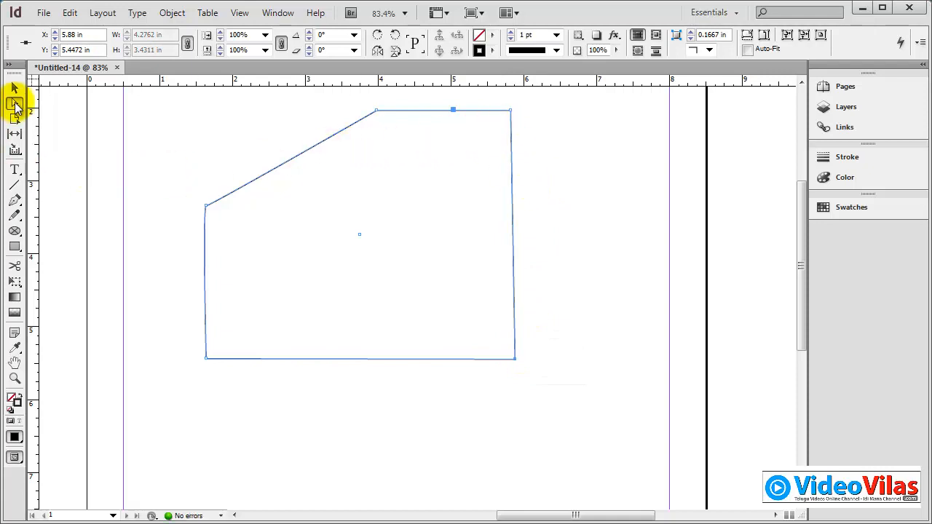
pyautogui.click(14, 88)
pyautogui.click(182, 132)
pyautogui.moveTo(295, 155)
pyautogui.mouseDown()
pyautogui.moveTo(325, 182)
pyautogui.moveTo(284, 169)
pyautogui.mouseUp()
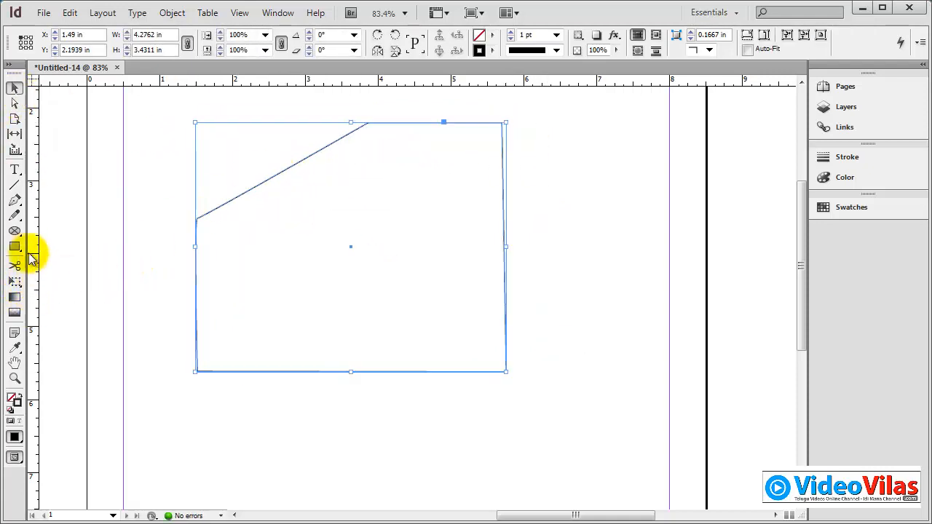
# Add an anchor point on the shape's right edge and pull it inward to about X 4.77 in, Y 4.27 in
pyautogui.click(21, 202)
pyautogui.click(21, 201)
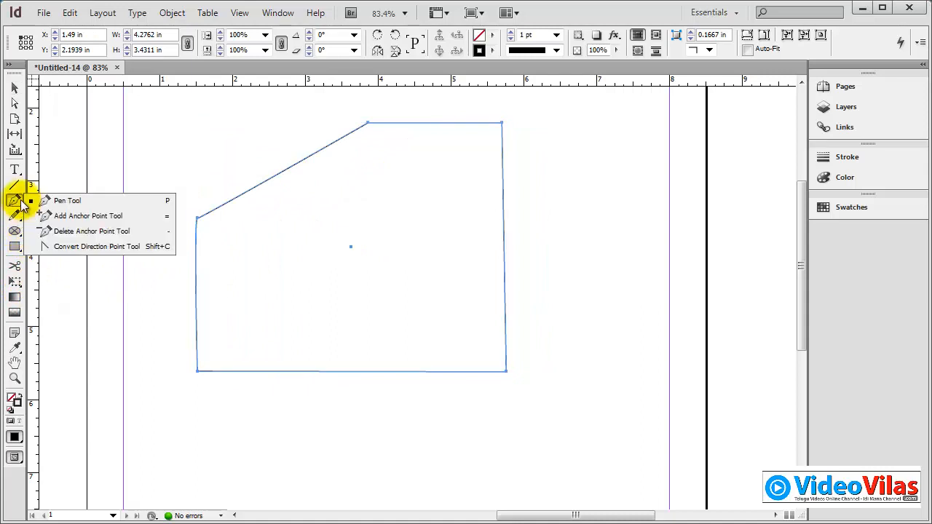
pyautogui.click(45, 212)
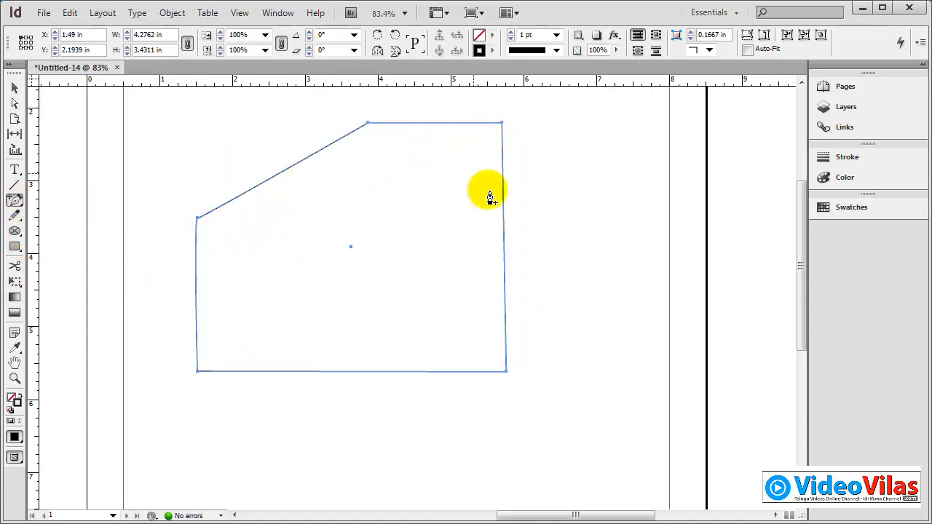
pyautogui.click(503, 221)
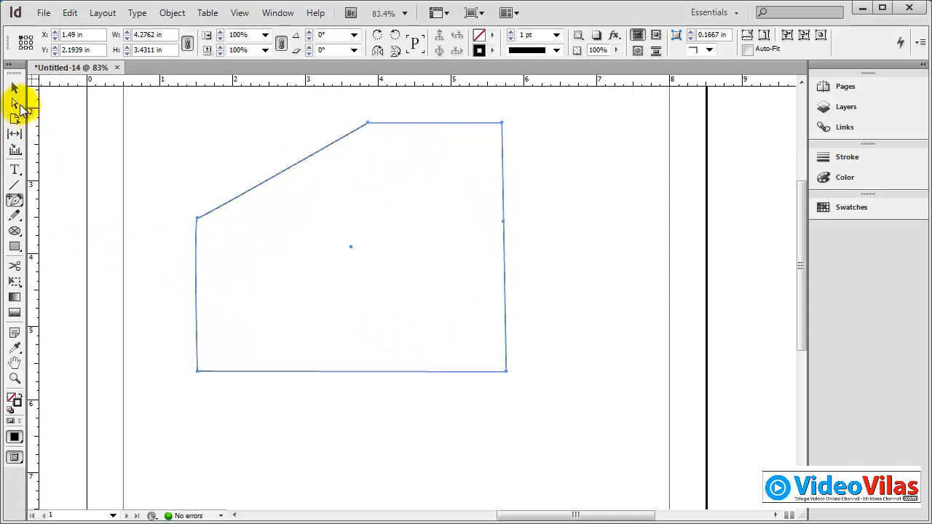
pyautogui.click(15, 103)
pyautogui.moveTo(503, 225); pyautogui.dragTo(434, 273)
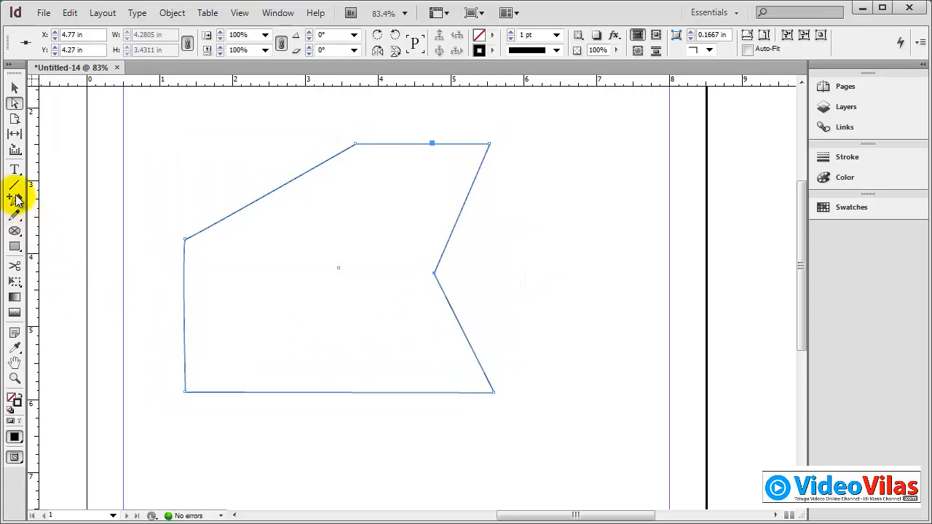
# Convert all six corner anchors of the shape to smooth curve points with the Convert Direction Point tool
pyautogui.moveTo(17, 201); pyautogui.dragTo(64, 246)
pyautogui.moveTo(435, 274); pyautogui.dragTo(491, 310)
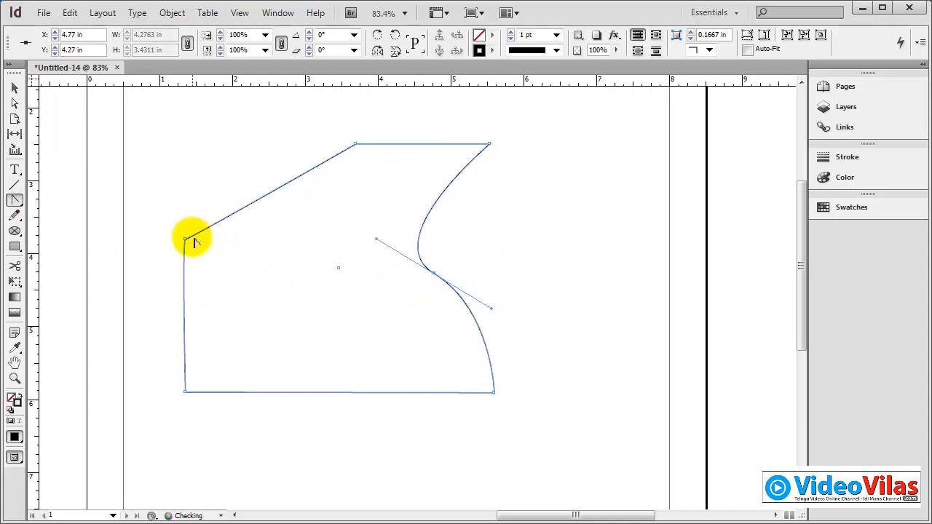
pyautogui.moveTo(185, 239); pyautogui.dragTo(234, 181)
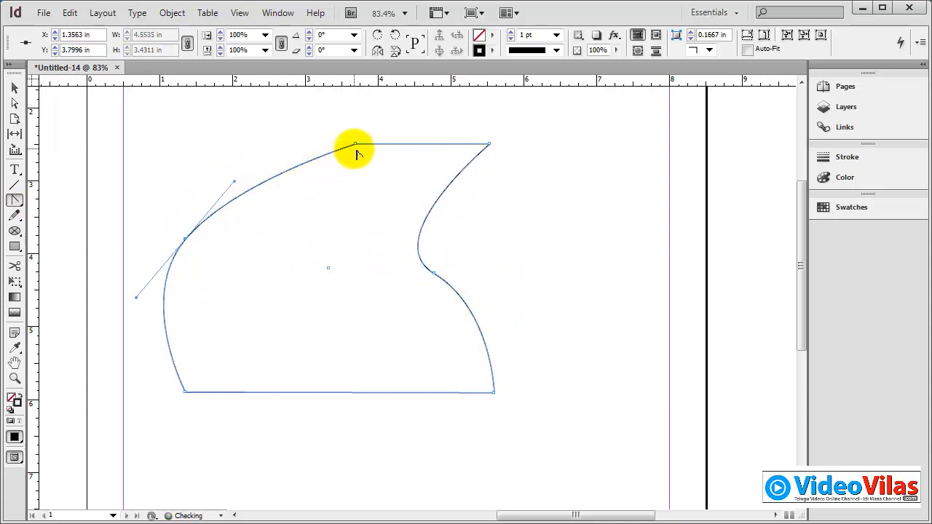
pyautogui.moveTo(357, 145); pyautogui.dragTo(396, 190)
pyautogui.moveTo(491, 146); pyautogui.dragTo(506, 161)
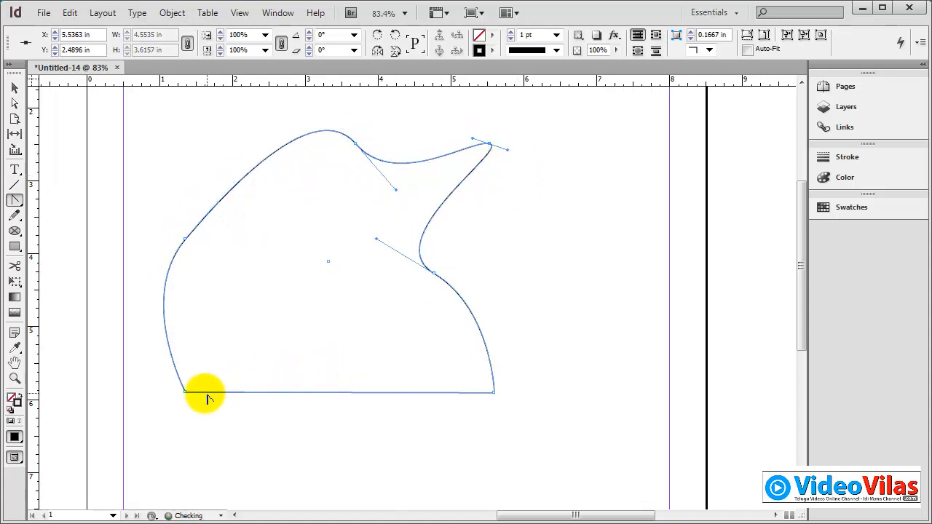
pyautogui.moveTo(185, 391); pyautogui.dragTo(156, 403)
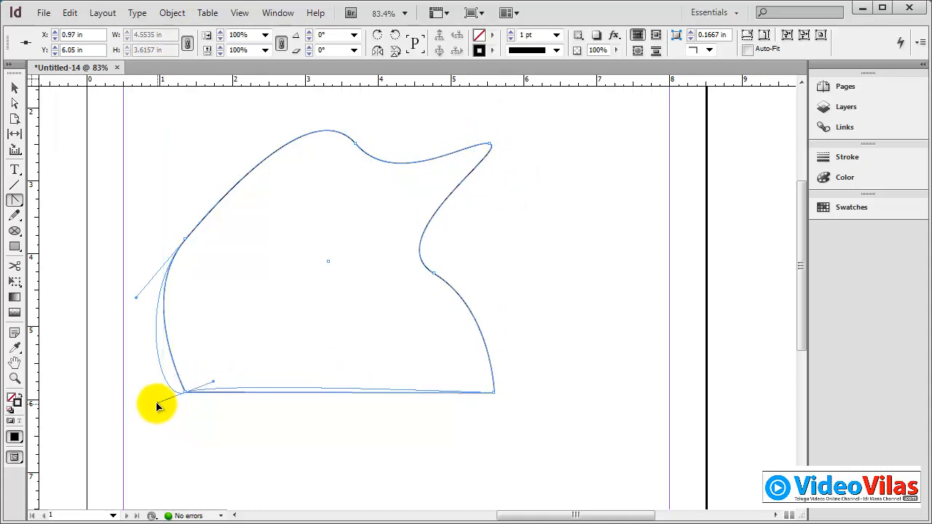
pyautogui.moveTo(494, 394); pyautogui.dragTo(443, 434)
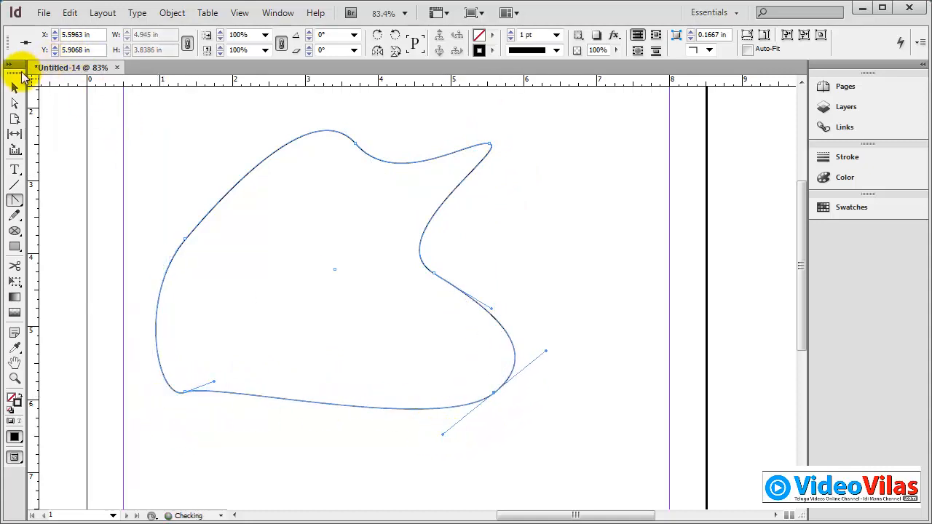
# Move the whole curved shape to about X 1.61 in, Y 2.2 in
pyautogui.click(15, 89)
pyautogui.moveTo(202, 120); pyautogui.dragTo(291, 176)
pyautogui.moveTo(304, 140); pyautogui.dragTo(352, 132)
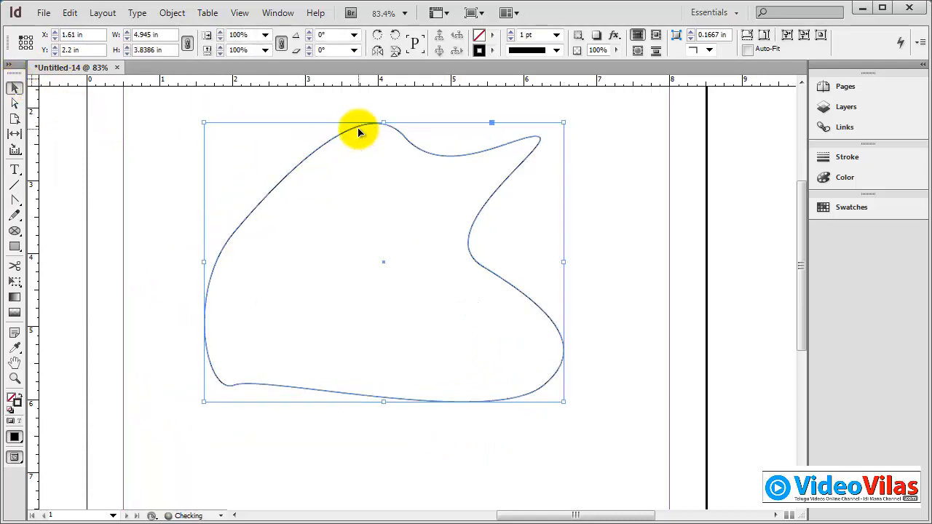
# Place the red rose photo inside the selected curved shape
pyautogui.click(44, 13)
pyautogui.click(65, 218)
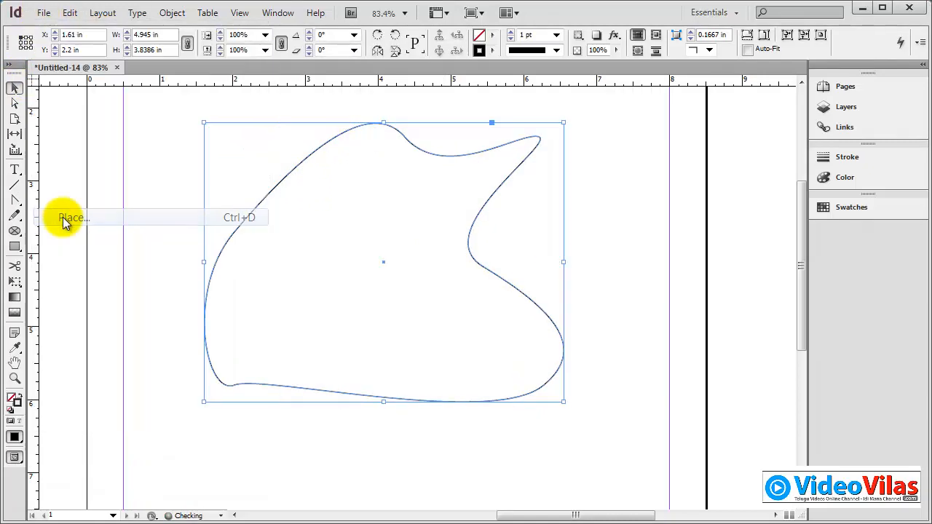
pyautogui.moveTo(722, 94); pyautogui.dragTo(703, 292)
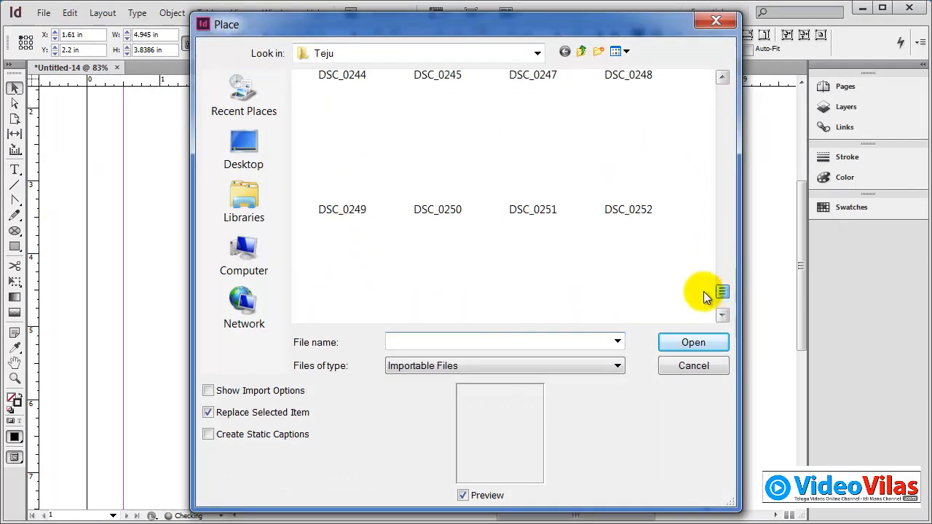
pyautogui.doubleClick(522, 169)
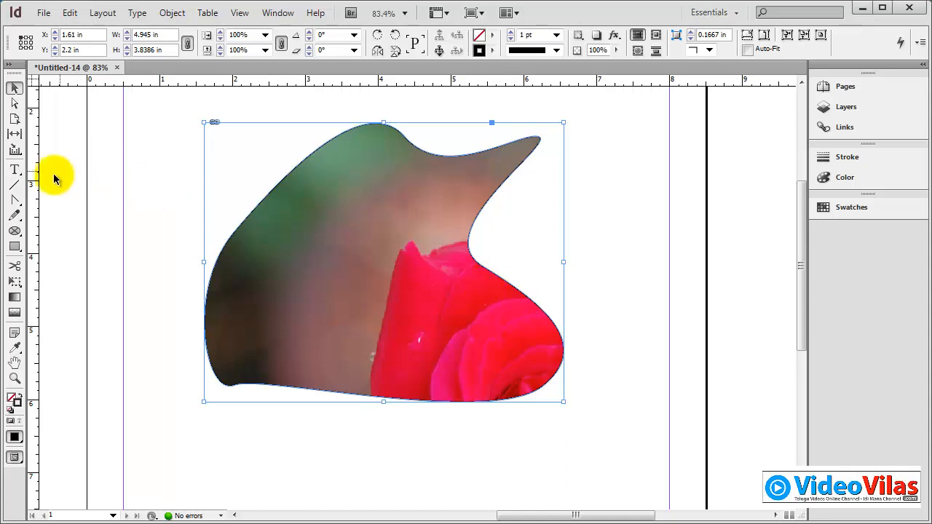
# Select the rose-filled curved shape and delete it from the page
pyautogui.moveTo(14, 200); pyautogui.dragTo(54, 204)
pyautogui.click(57, 204)
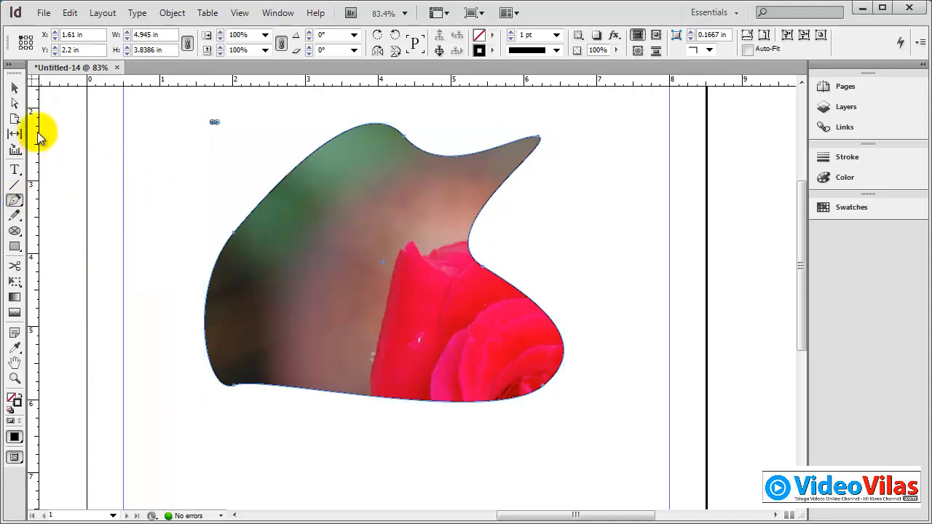
pyautogui.click(14, 89)
pyautogui.moveTo(187, 142); pyautogui.dragTo(466, 348)
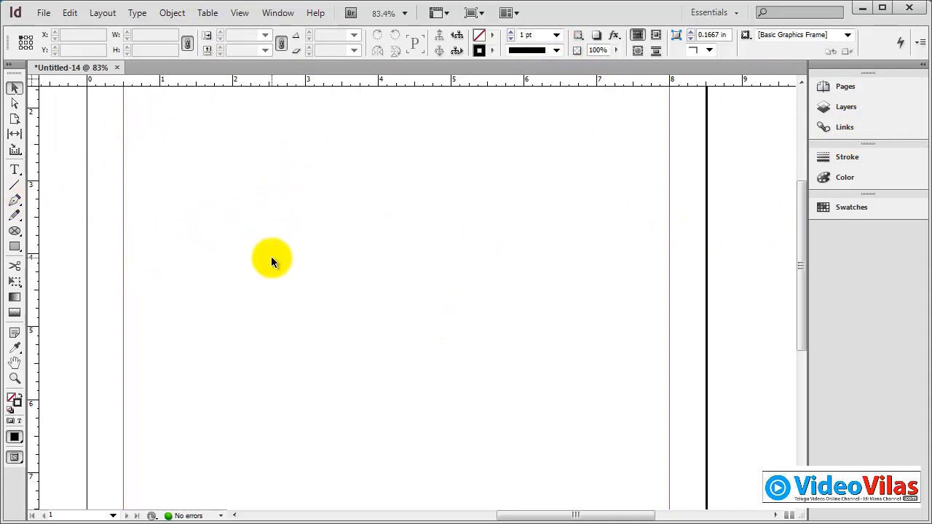
# Draw a thin rectangle with the Rectangle tool between the side margins, about 7.5 in wide and 0.31 in high, at Y 3.2 in
pyautogui.click(14, 232)
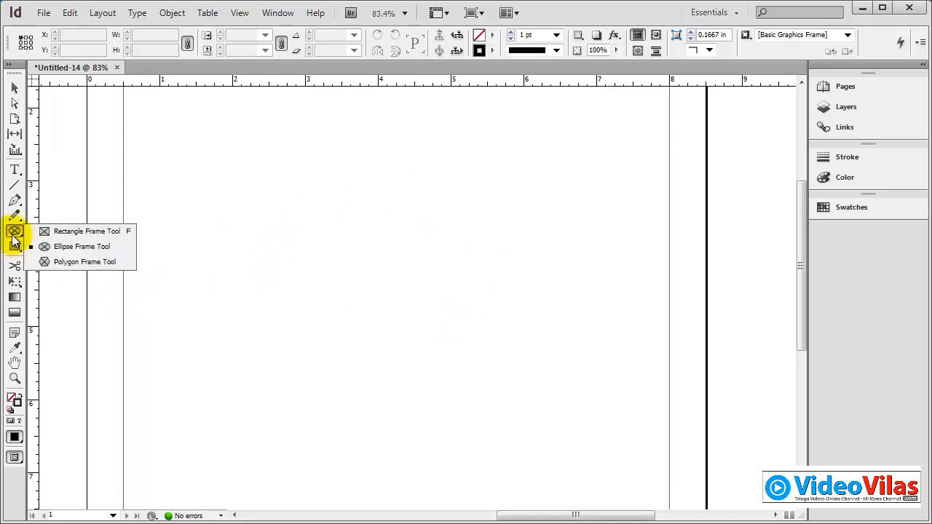
pyautogui.click(72, 231)
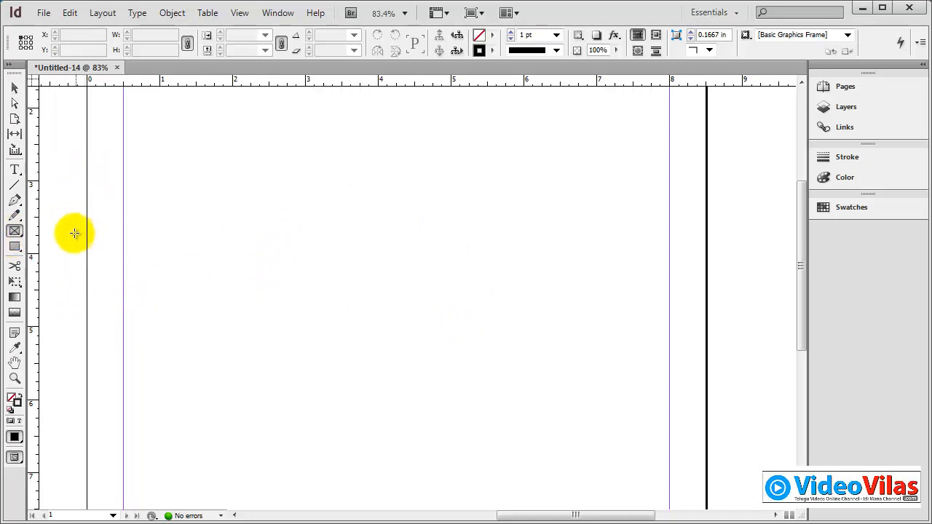
pyautogui.click(15, 247)
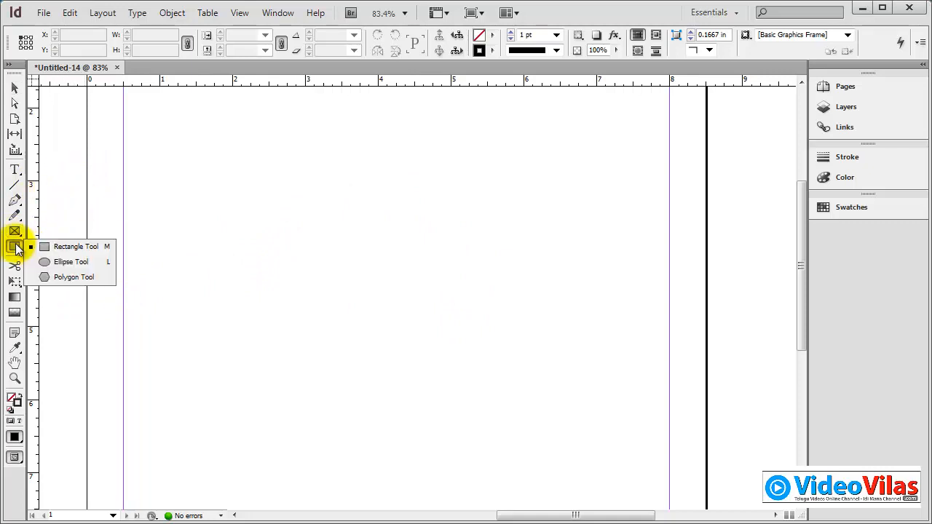
pyautogui.click(58, 247)
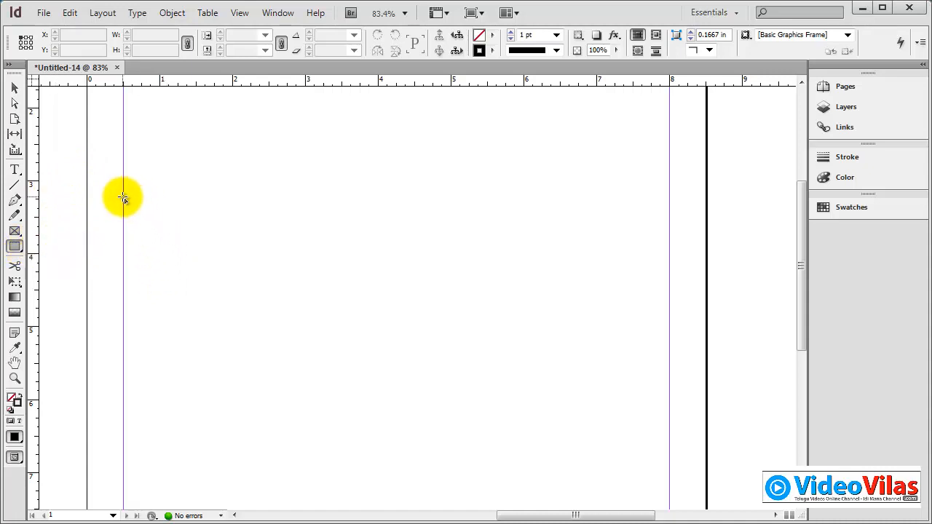
pyautogui.moveTo(124, 196); pyautogui.dragTo(670, 217)
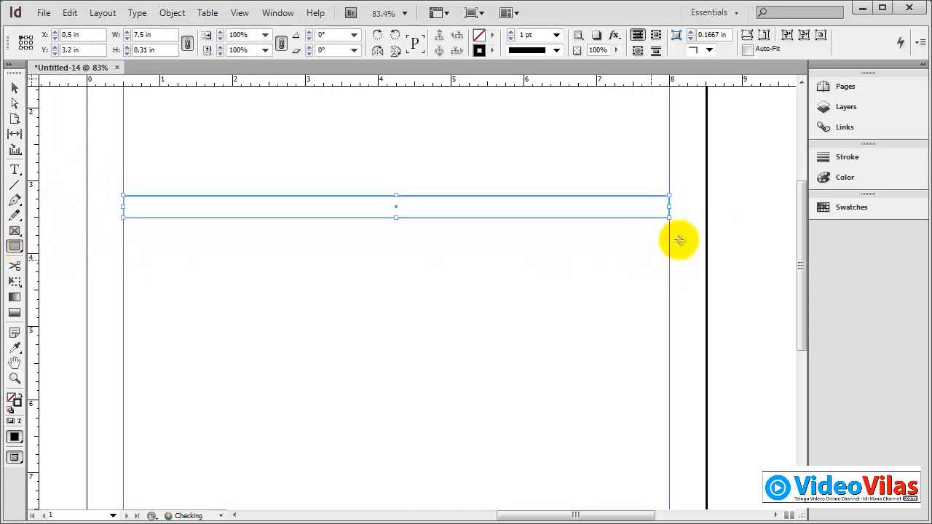
# Set the thin rectangle's stroke to the magenta swatch C=0 M=100 Y=0 K=0 and deselect it
pyautogui.click(818, 177)
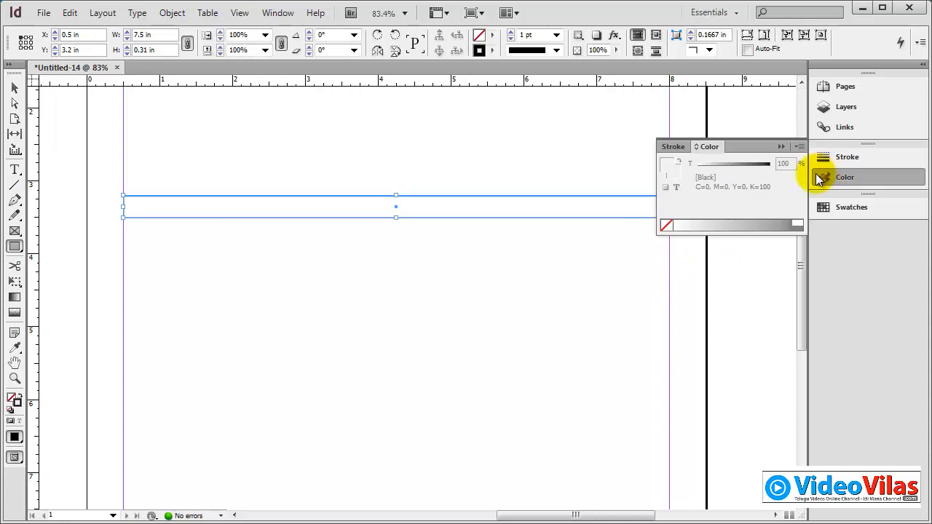
pyautogui.click(851, 207)
pyautogui.click(729, 302)
pyautogui.click(781, 196)
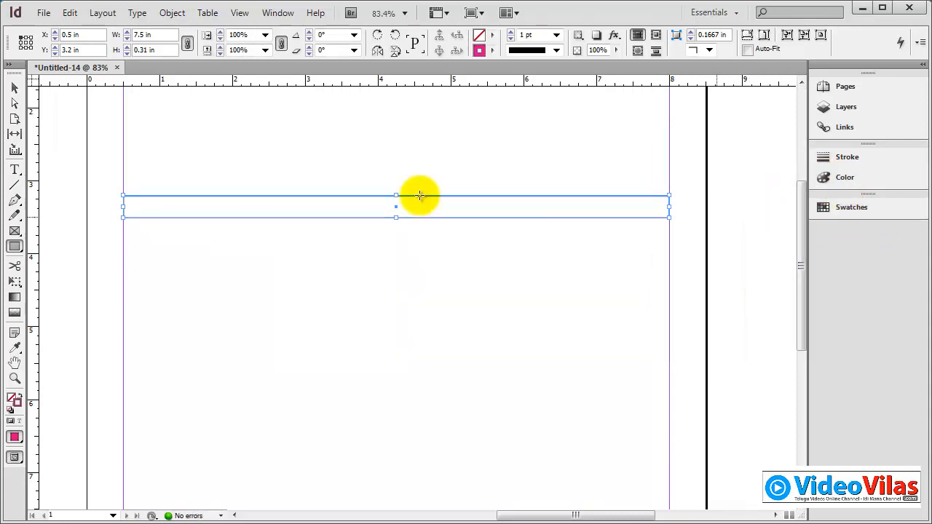
pyautogui.click(14, 88)
pyautogui.click(369, 153)
# Fill the thin rectangle with the cyan swatch C=100 M=0 Y=0 K=0 and deselect it
pyautogui.click(589, 207)
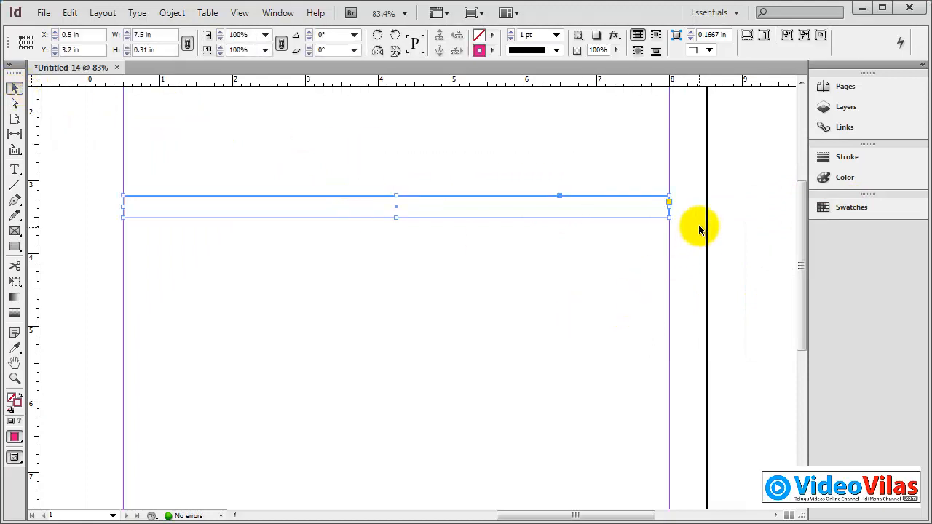
pyautogui.click(14, 400)
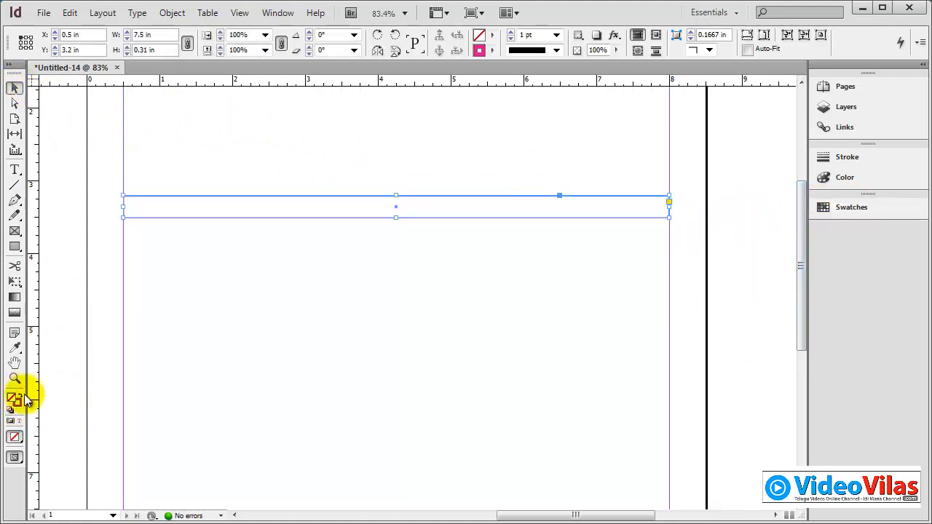
pyautogui.click(864, 209)
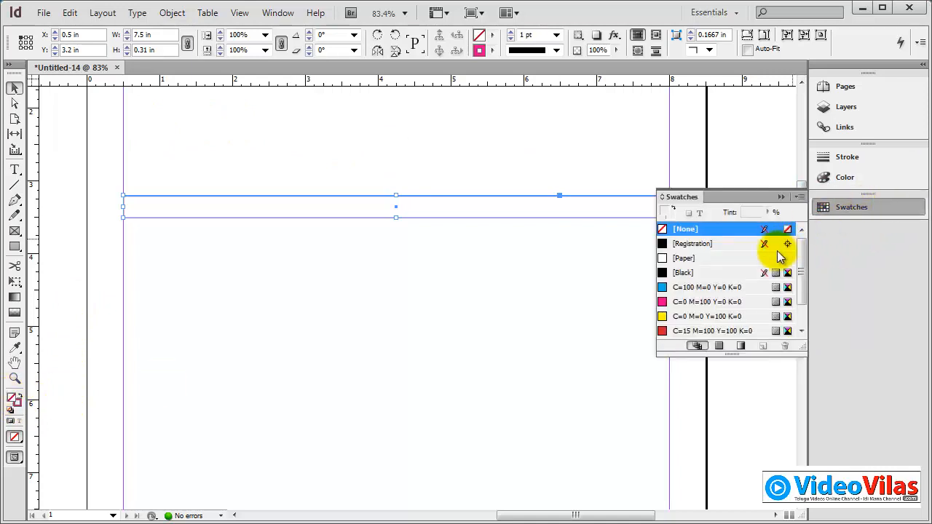
pyautogui.click(706, 287)
pyautogui.click(784, 197)
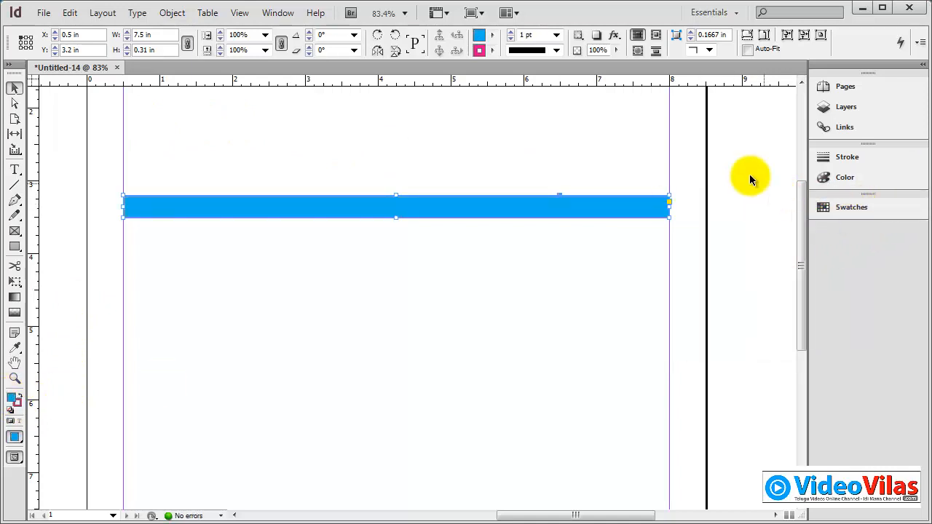
pyautogui.click(447, 170)
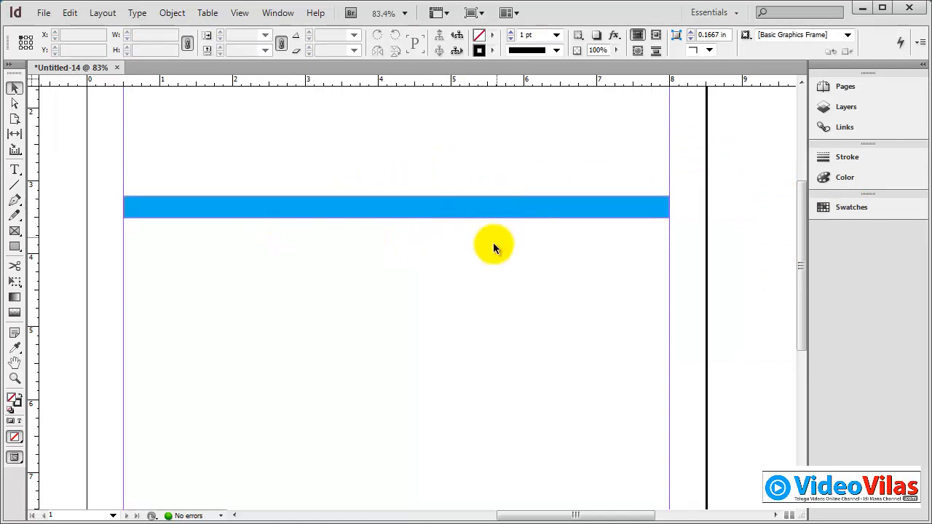
# Draw a rectangle frame about 7.5 by 0.42 in below the blue bar and move it up to about Y 3.91 in
pyautogui.click(14, 231)
pyautogui.moveTo(124, 260); pyautogui.dragTo(669, 288)
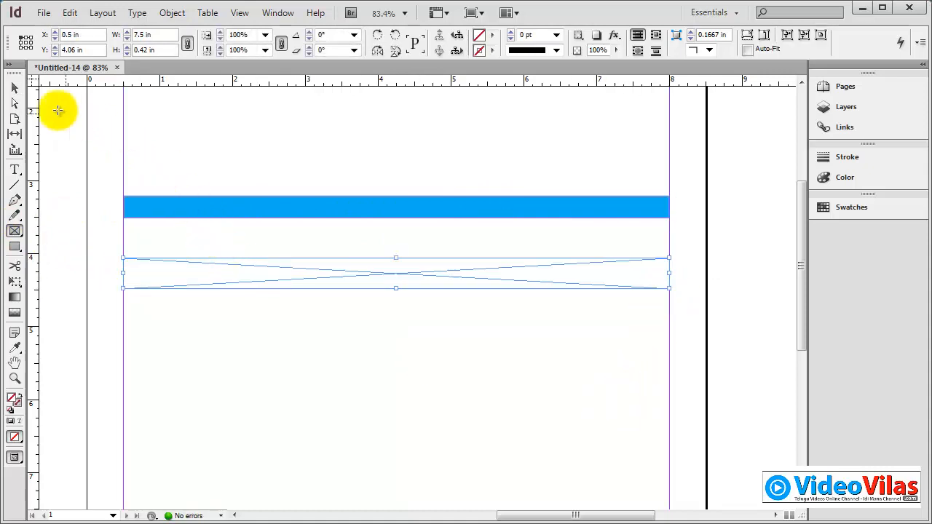
pyautogui.click(15, 87)
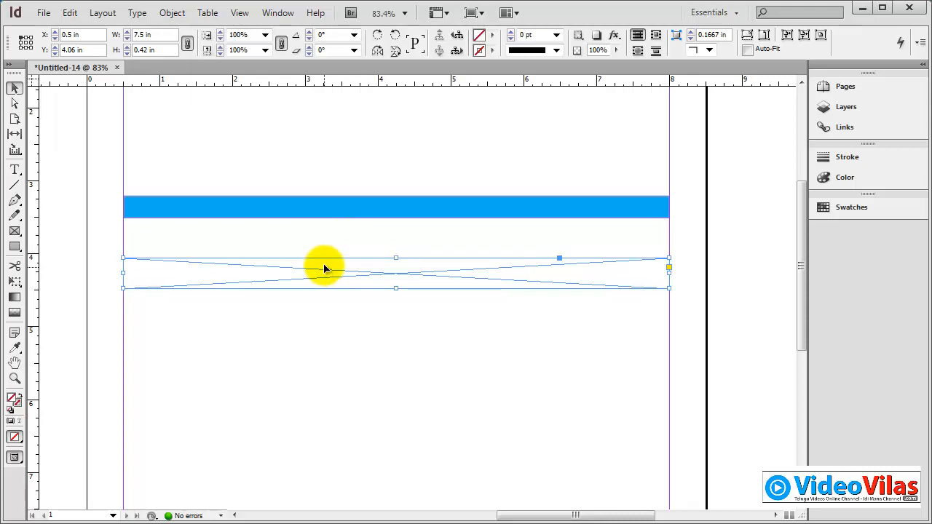
pyautogui.moveTo(324, 269)
pyautogui.mouseDown()
pyautogui.moveTo(327, 246)
pyautogui.moveTo(326, 260)
pyautogui.mouseUp()
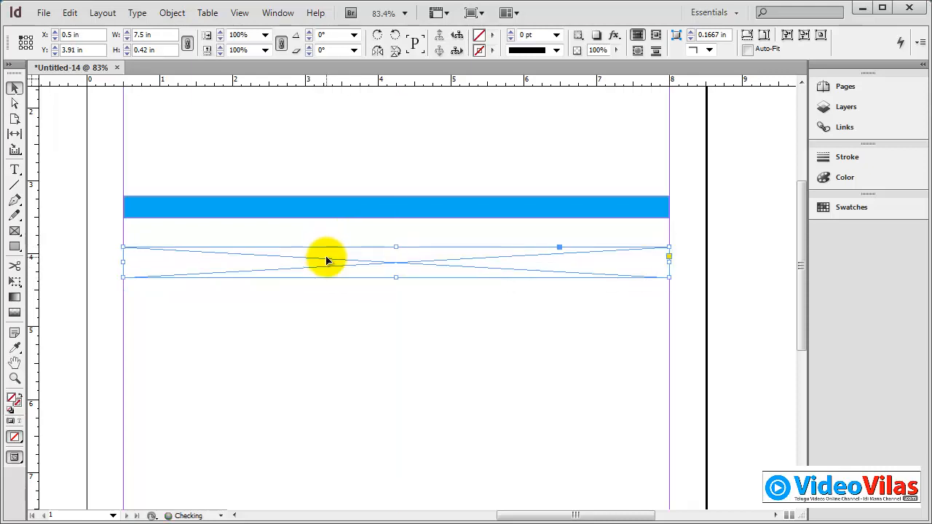
# Select both the blue bar and the empty rectangle frame and delete them
pyautogui.click(331, 209)
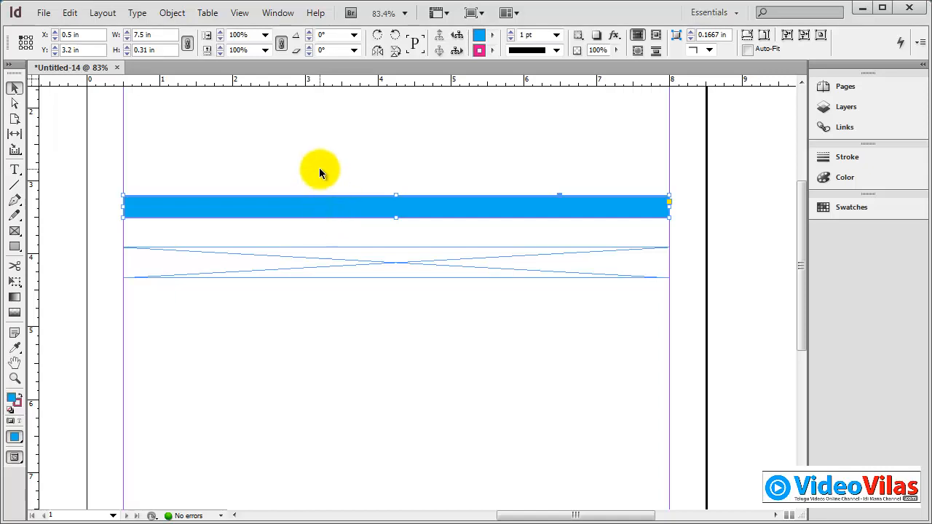
pyautogui.moveTo(320, 168); pyautogui.dragTo(427, 360)
pyautogui.press('Delete')
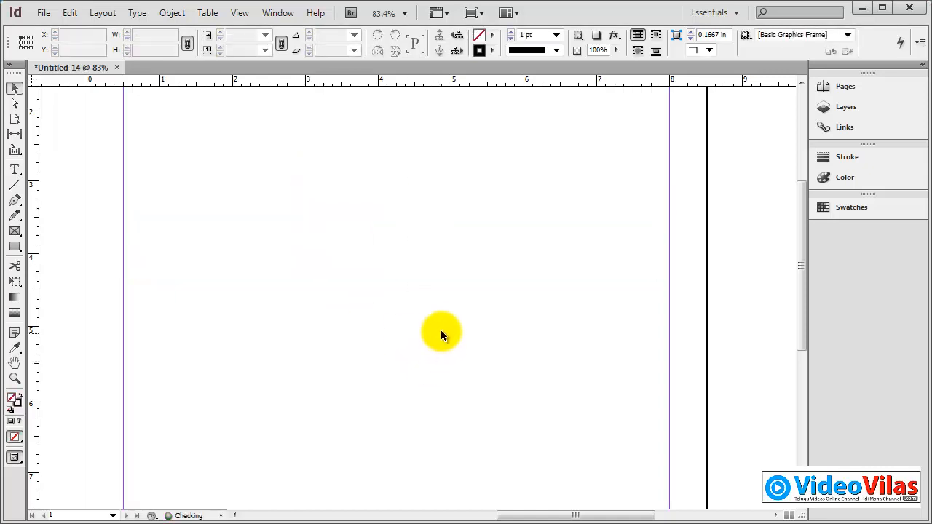
# Draw a diagonal line about 7.26 in long, rising from the page's lower left to its upper right
pyautogui.hotkey('ctrl', '0')
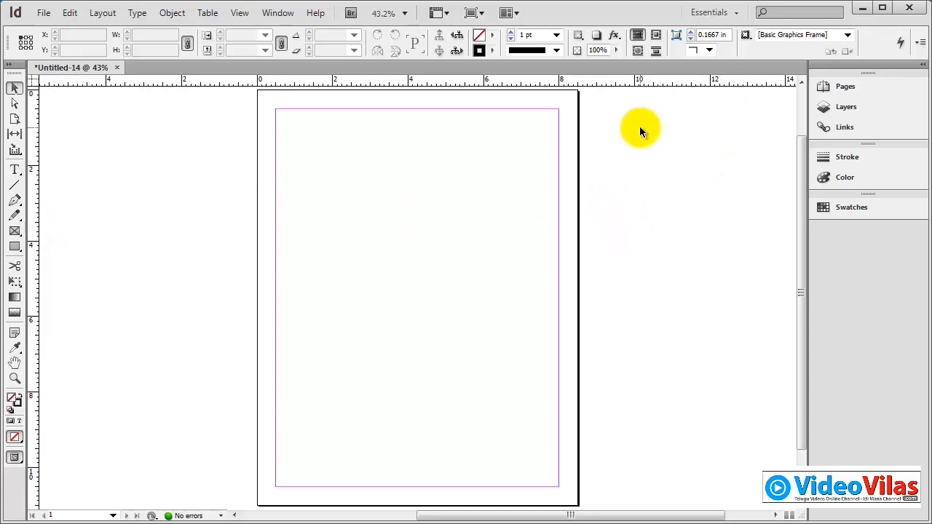
pyautogui.click(14, 185)
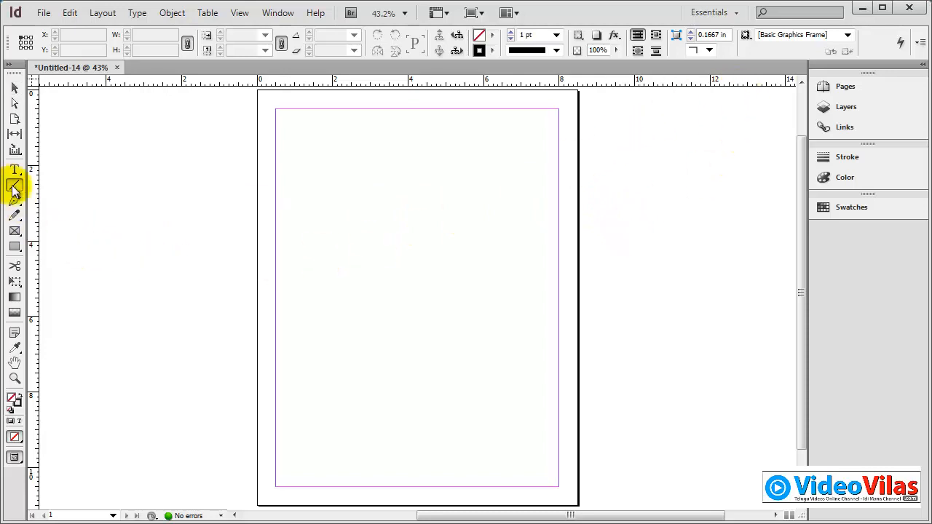
pyautogui.moveTo(330, 372)
pyautogui.mouseDown()
pyautogui.moveTo(462, 208)
pyautogui.moveTo(524, 167)
pyautogui.moveTo(516, 172)
pyautogui.mouseUp()
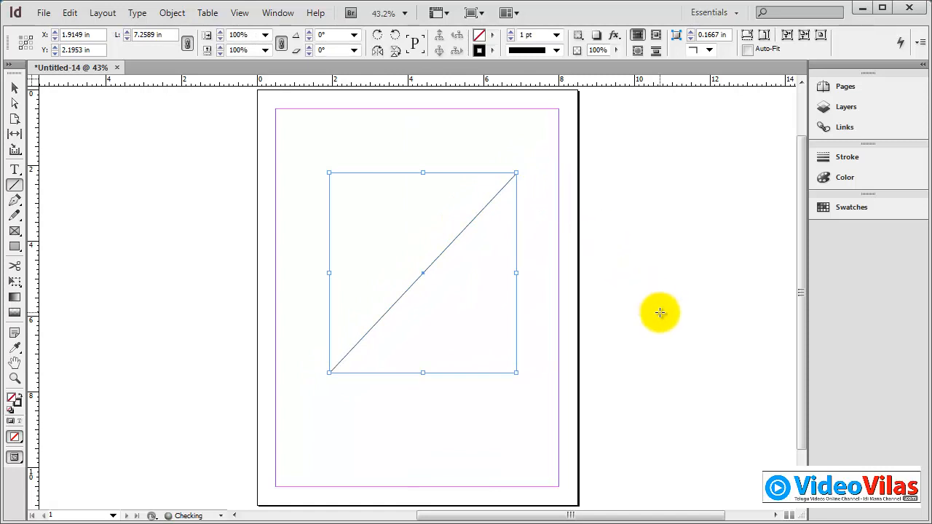
# Set the diagonal line's stroke weight to 9 pt, keeping the Solid stroke type
pyautogui.click(845, 158)
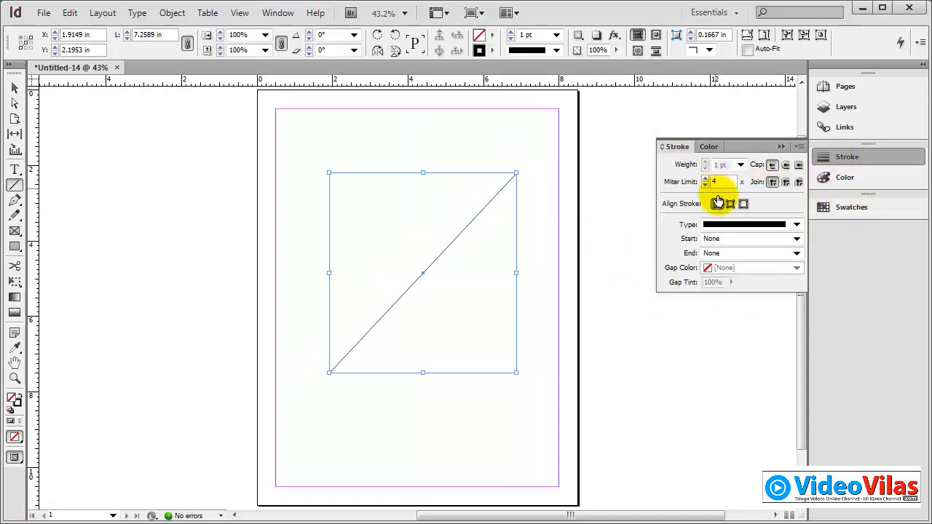
pyautogui.click(798, 225)
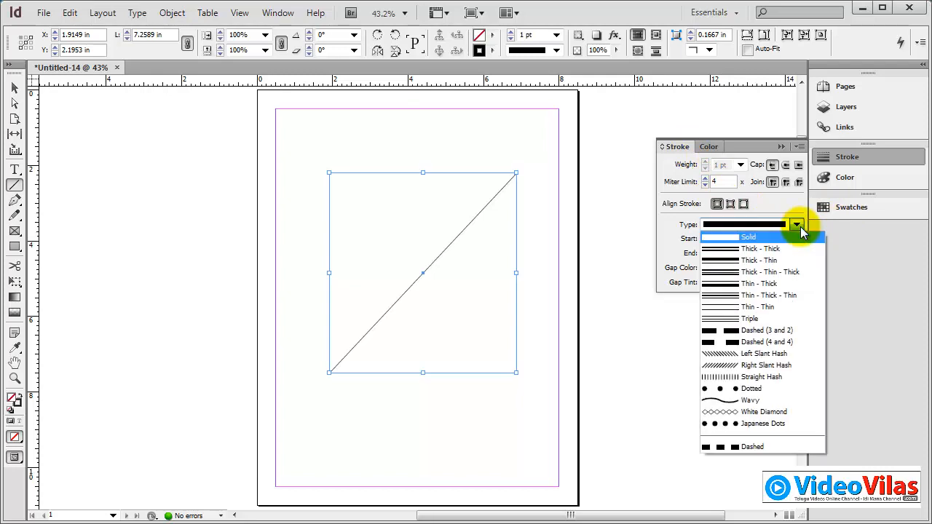
pyautogui.click(799, 226)
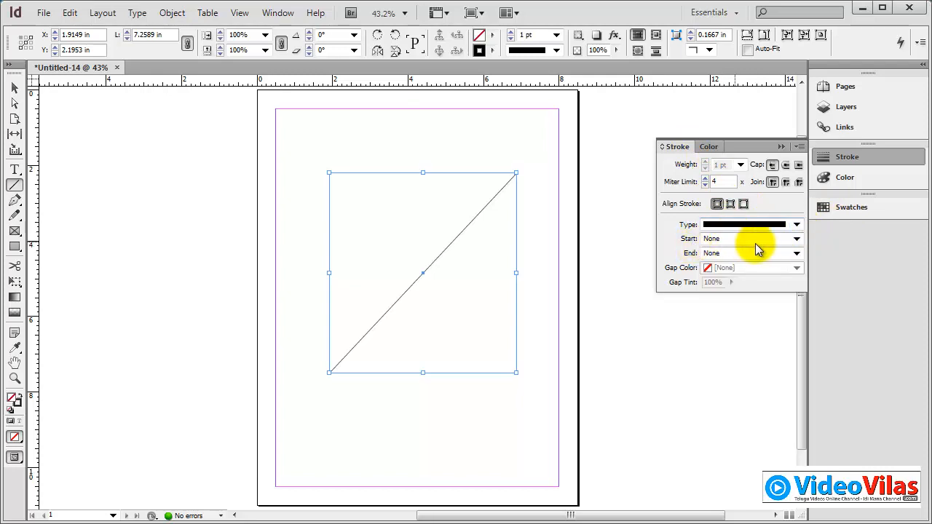
pyautogui.click(741, 165)
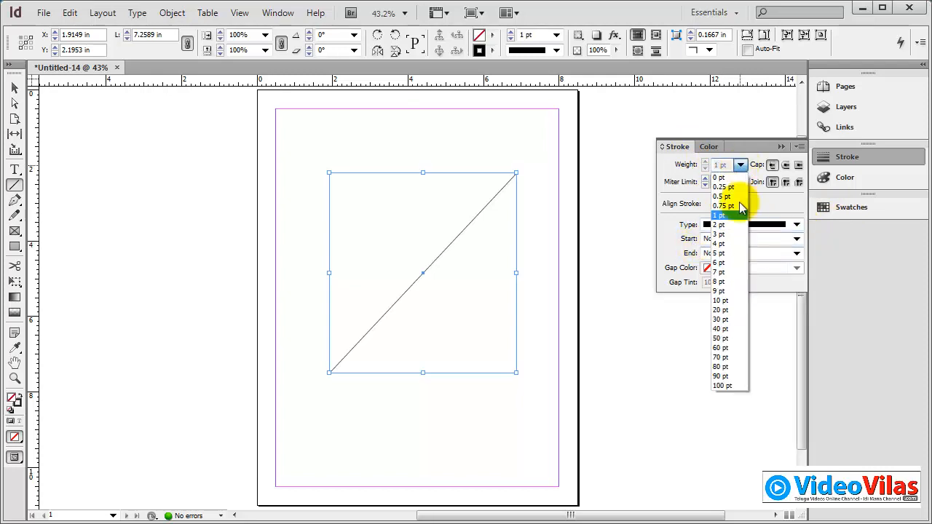
pyautogui.click(728, 293)
# Give the diagonal line a Circle start and a Barbed arrowhead at its end
pyautogui.click(797, 240)
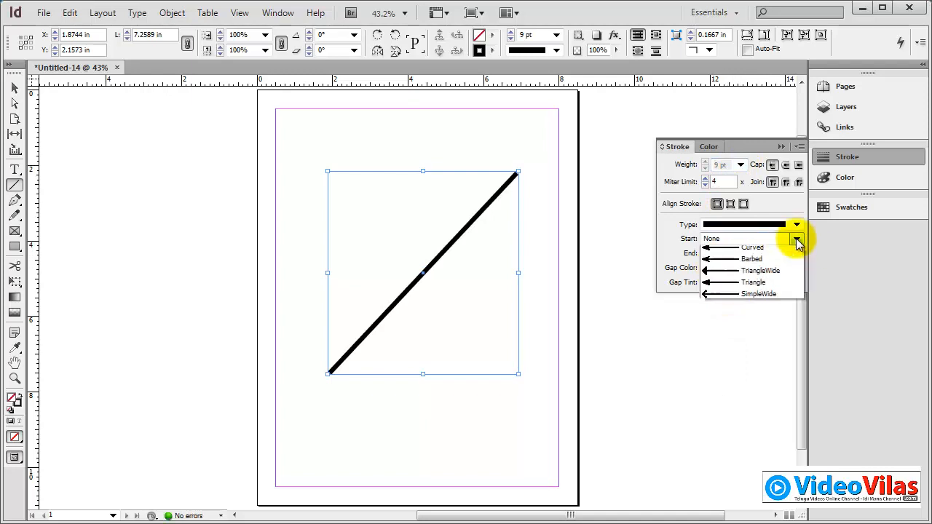
pyautogui.click(750, 310)
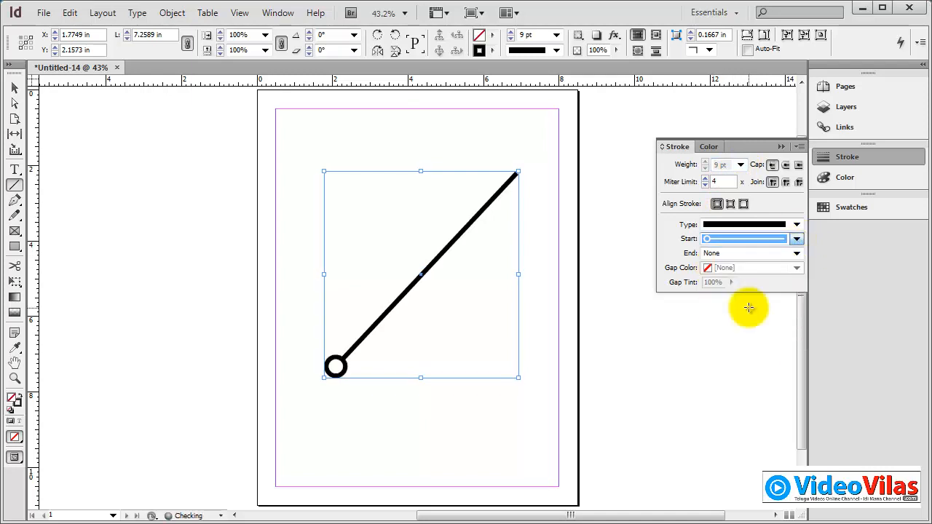
pyautogui.click(796, 253)
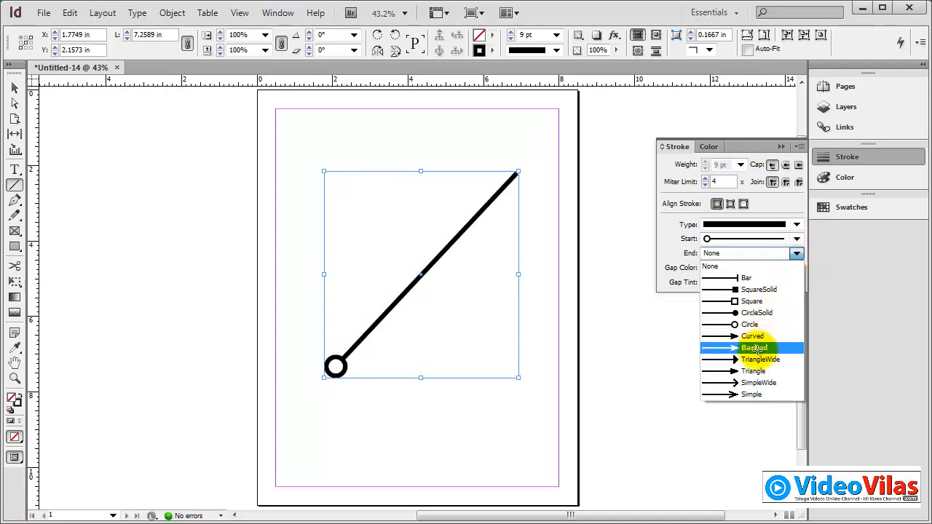
pyautogui.click(758, 349)
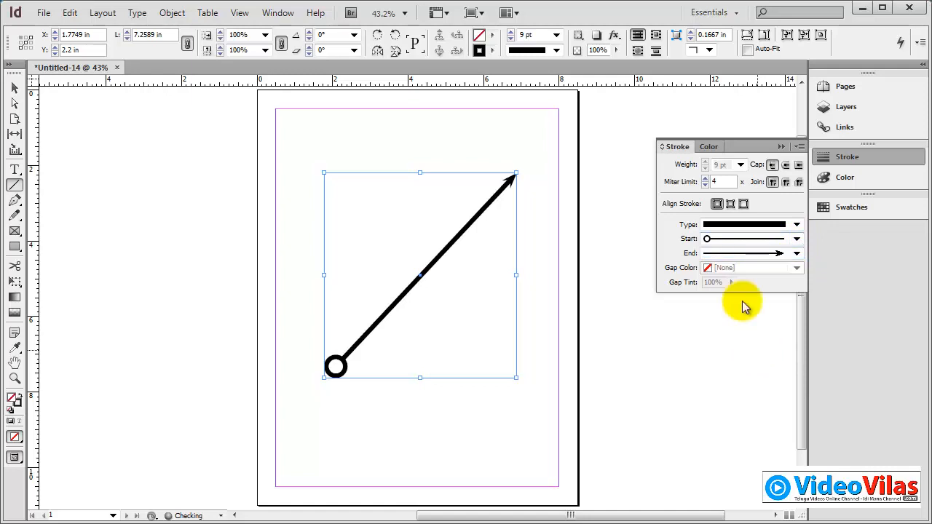
pyautogui.click(783, 149)
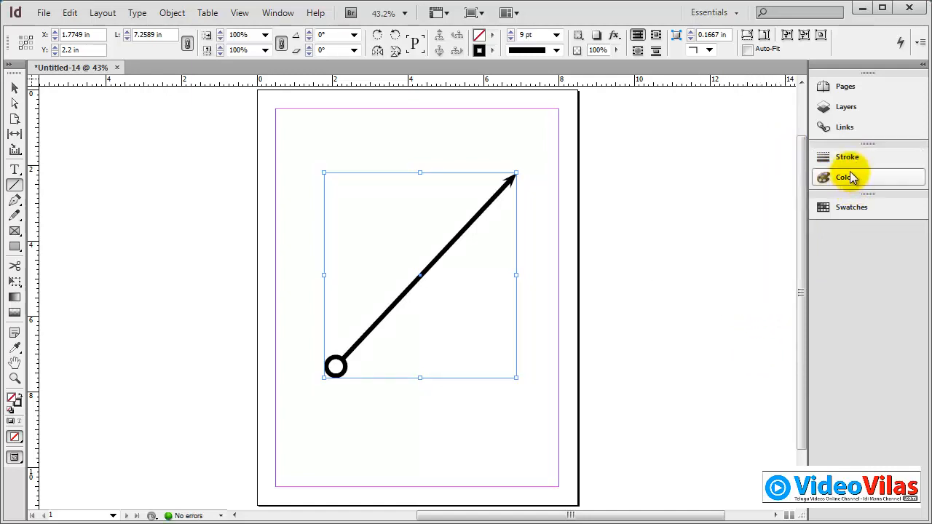
pyautogui.click(838, 208)
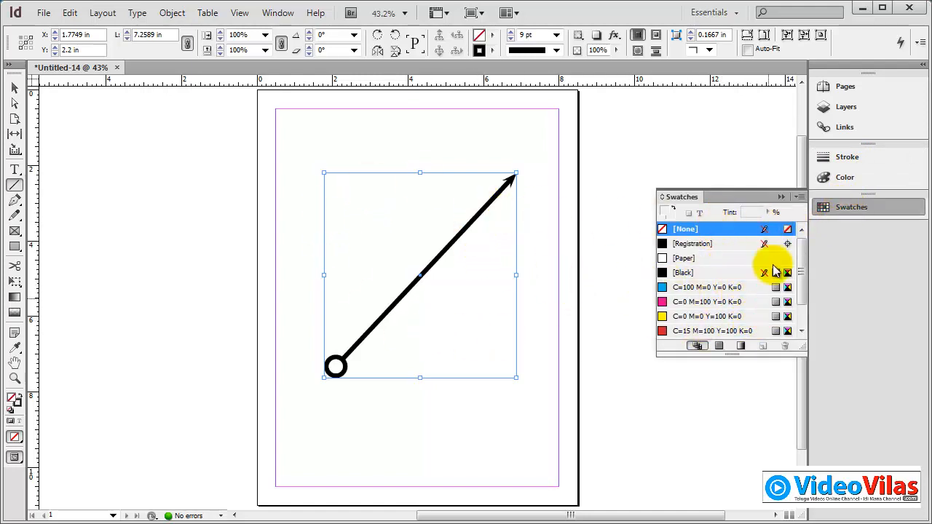
pyautogui.click(782, 197)
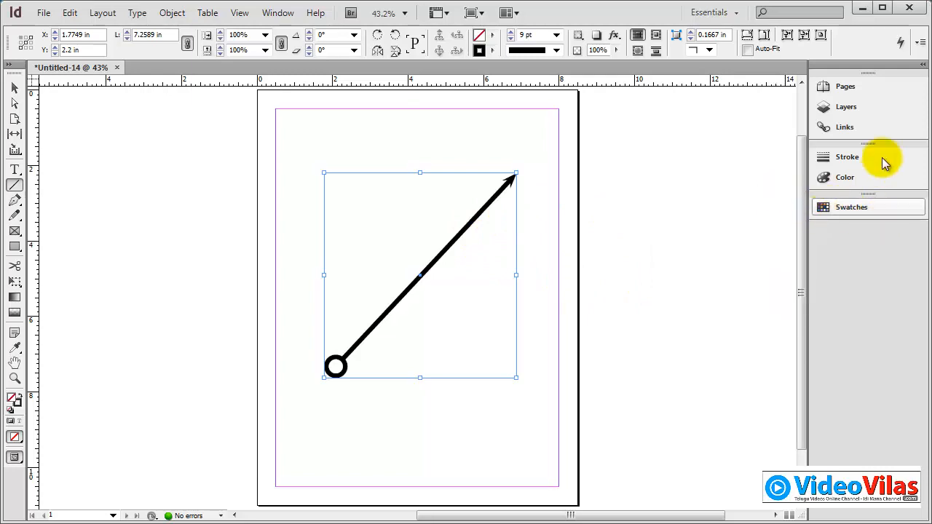
pyautogui.click(855, 108)
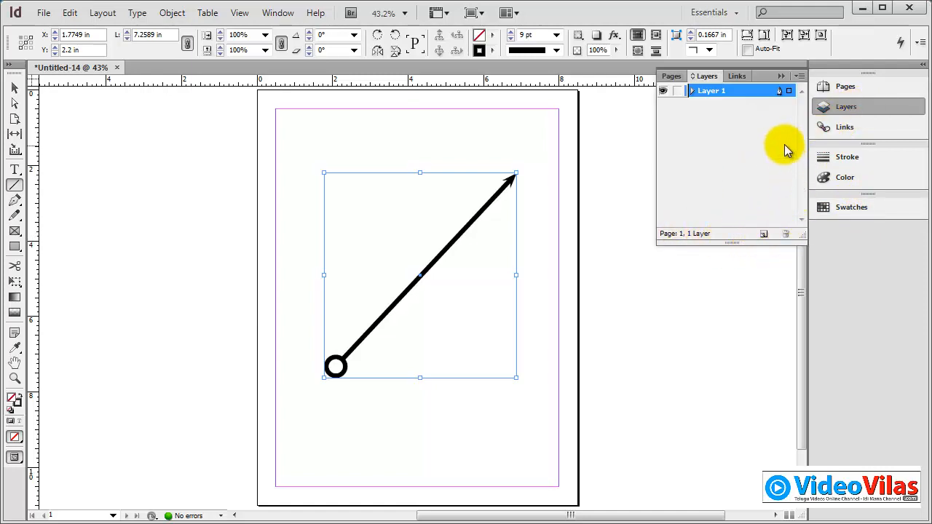
pyautogui.click(863, 89)
pyautogui.click(863, 89)
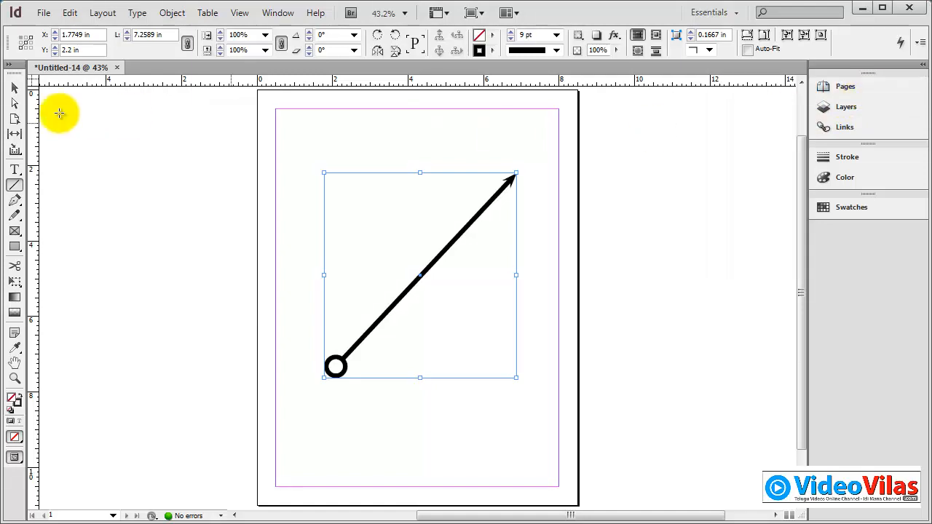
# Delete the arrow line from the page
pyautogui.click(12, 94)
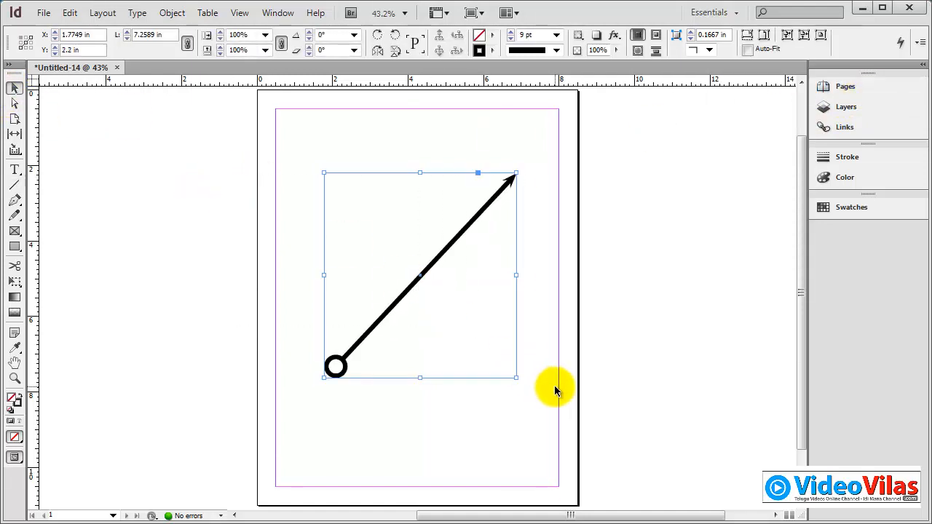
pyautogui.press('Delete')
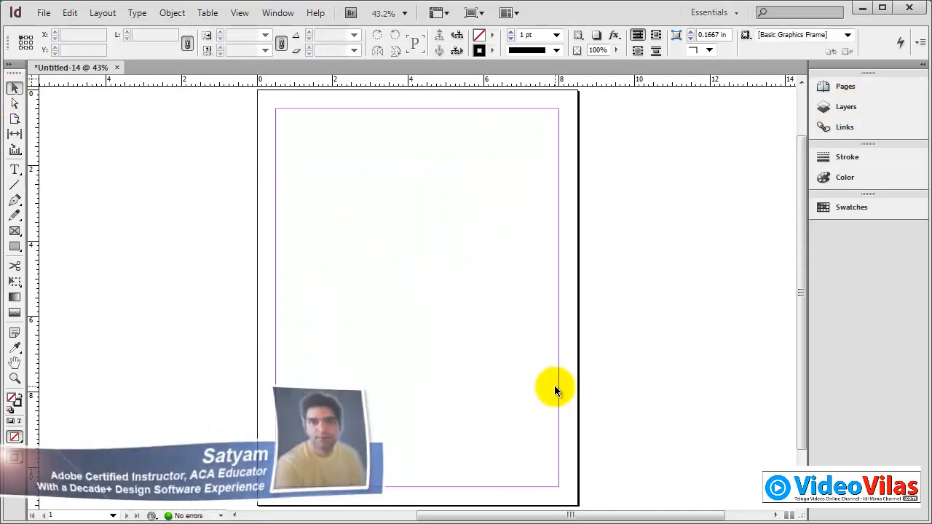